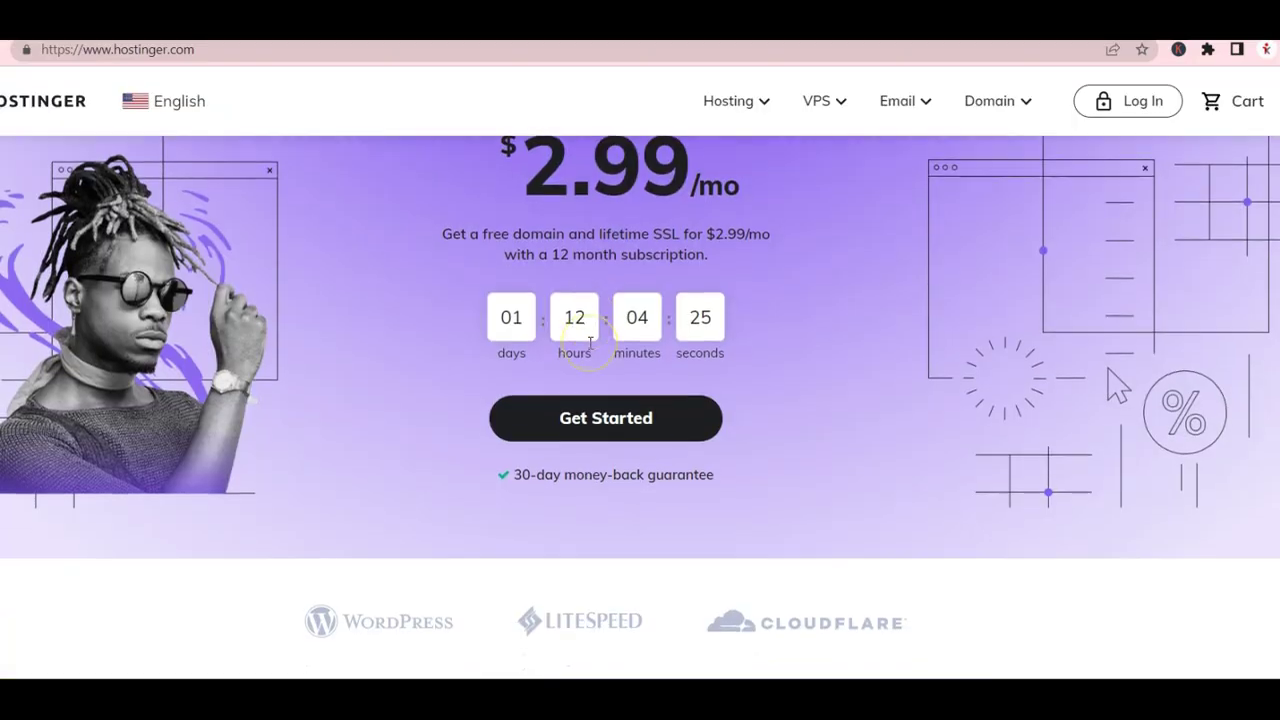
- Review the Hostinger home page's web hosting offer, included services, client stories and speed section
{"action": "scroll", "coordinate": [590, 344], "scroll_direction": "down", "scroll_amount": 5}
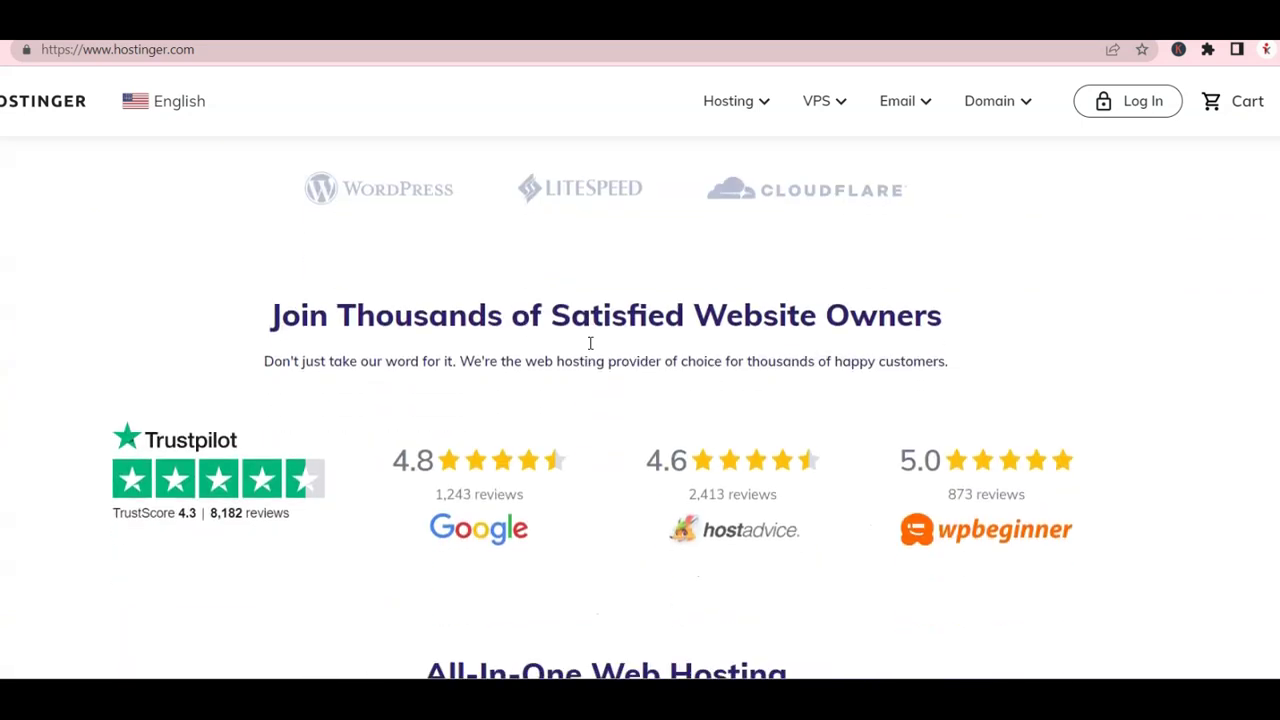
{"action": "scroll", "coordinate": [590, 343], "scroll_direction": "down", "scroll_amount": 4}
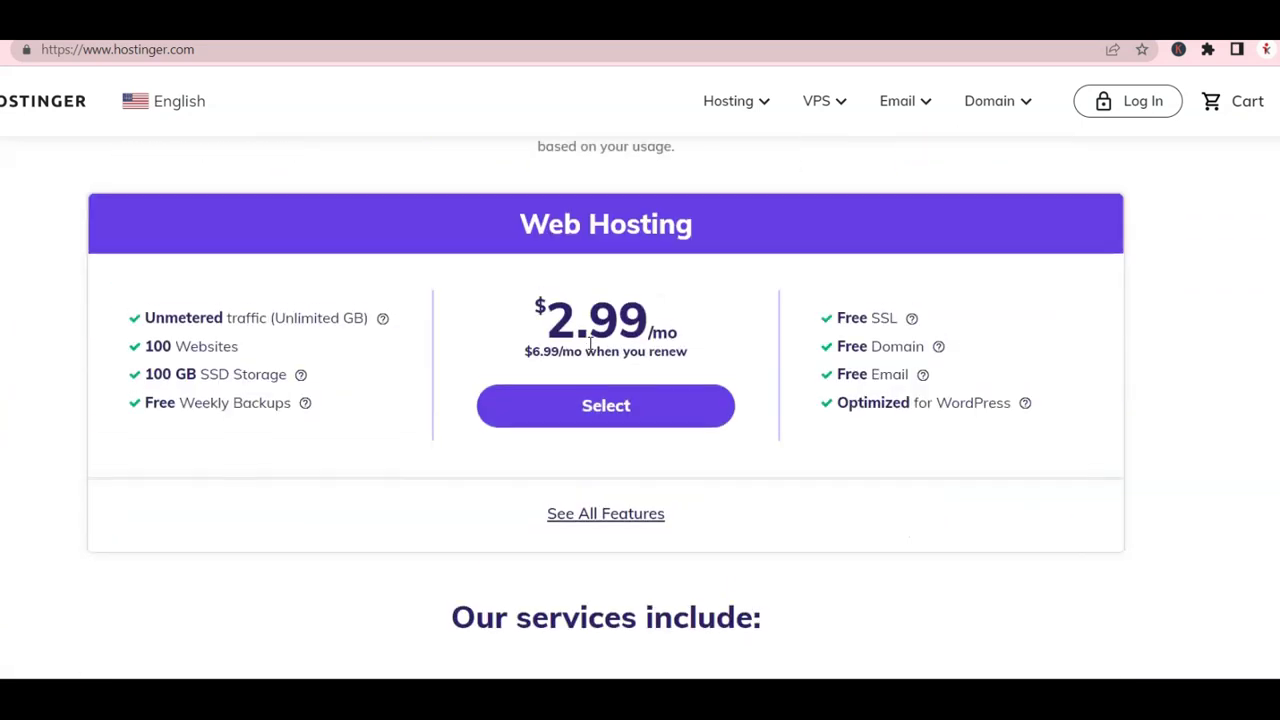
{"action": "scroll", "coordinate": [366, 437], "scroll_direction": "down", "scroll_amount": 3}
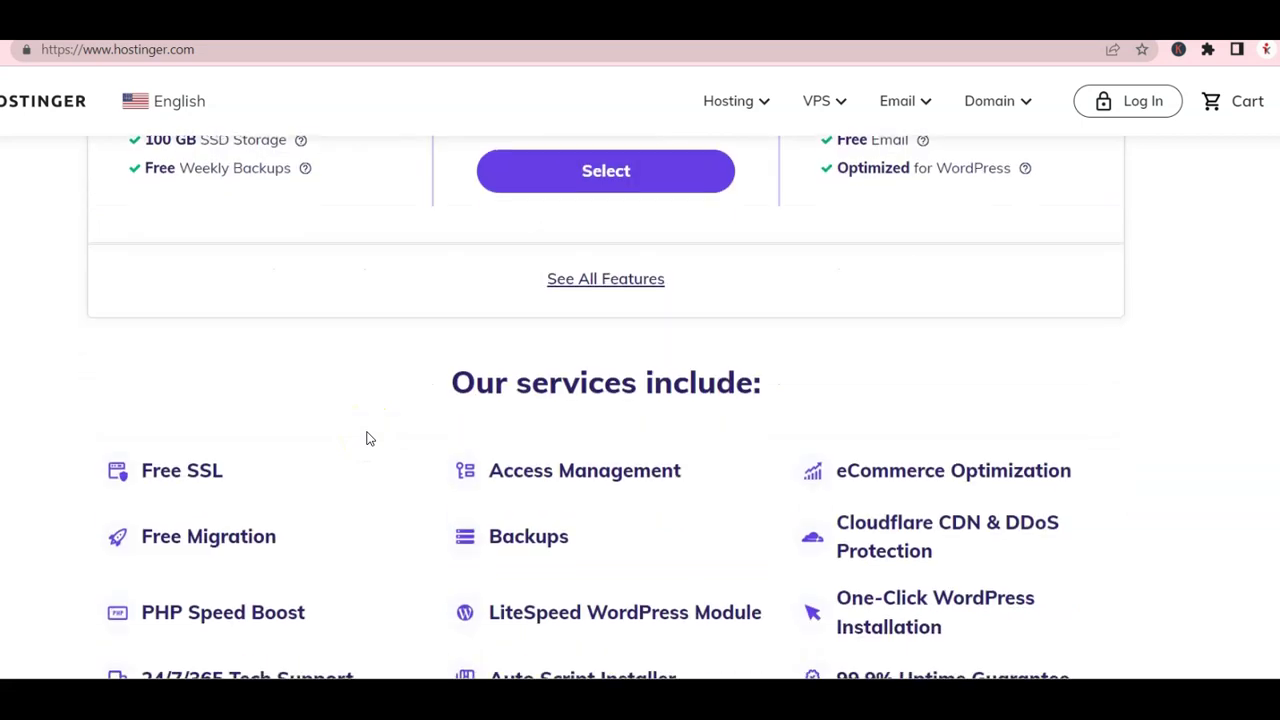
{"action": "scroll", "coordinate": [366, 437], "scroll_direction": "down", "scroll_amount": 1}
{"action": "scroll", "coordinate": [366, 437], "scroll_direction": "down", "scroll_amount": 2}
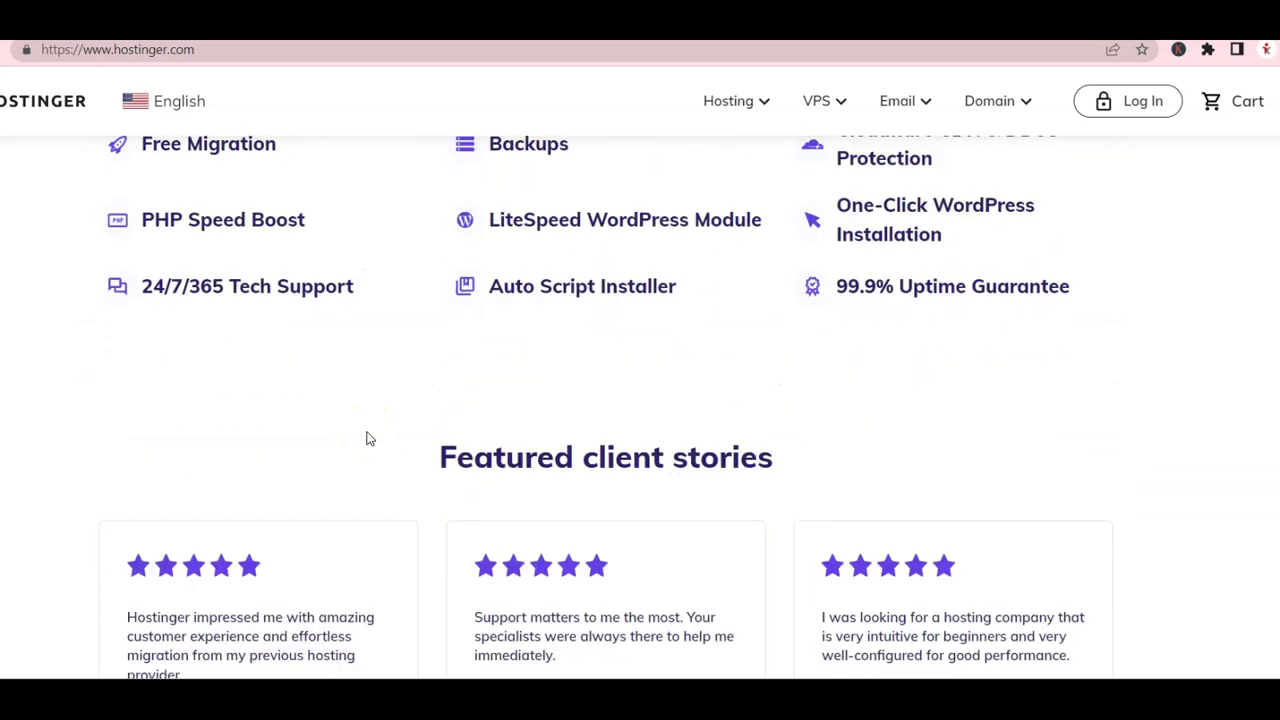
{"action": "scroll", "coordinate": [366, 437], "scroll_direction": "down", "scroll_amount": 5}
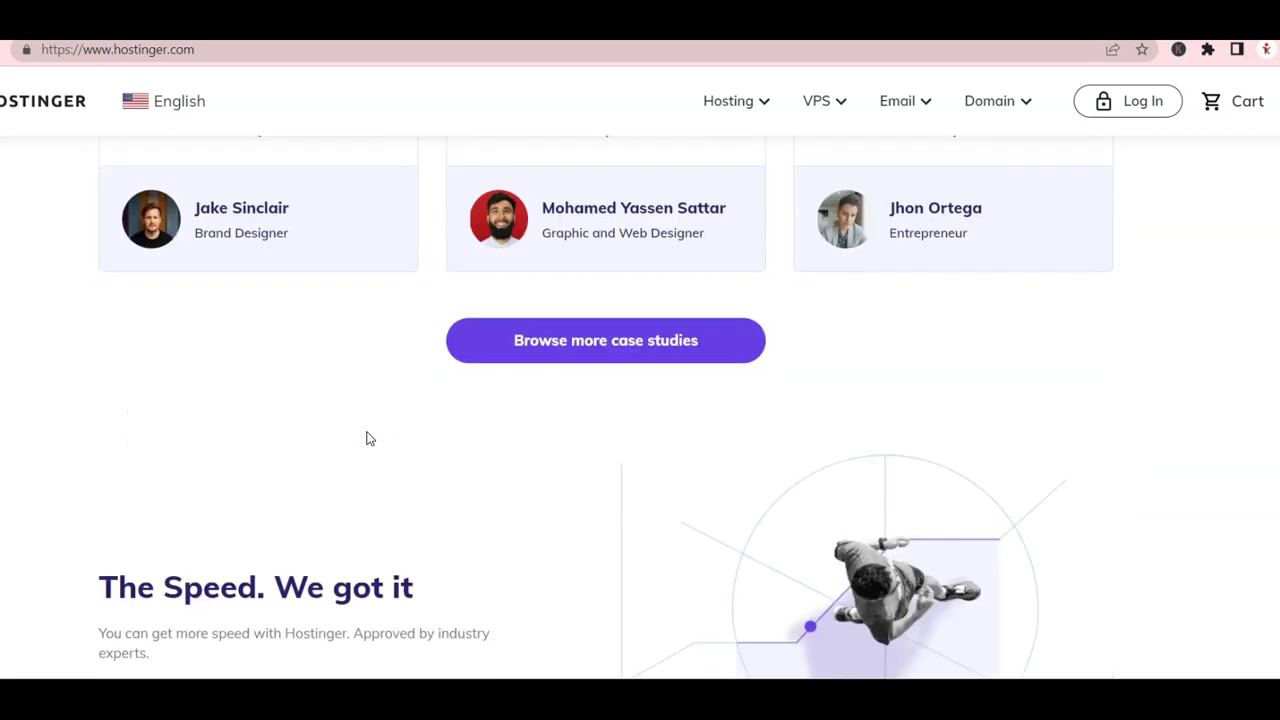
{"action": "scroll", "coordinate": [366, 437], "scroll_direction": "down", "scroll_amount": 2}
{"action": "scroll", "coordinate": [366, 437], "scroll_direction": "down", "scroll_amount": 1}
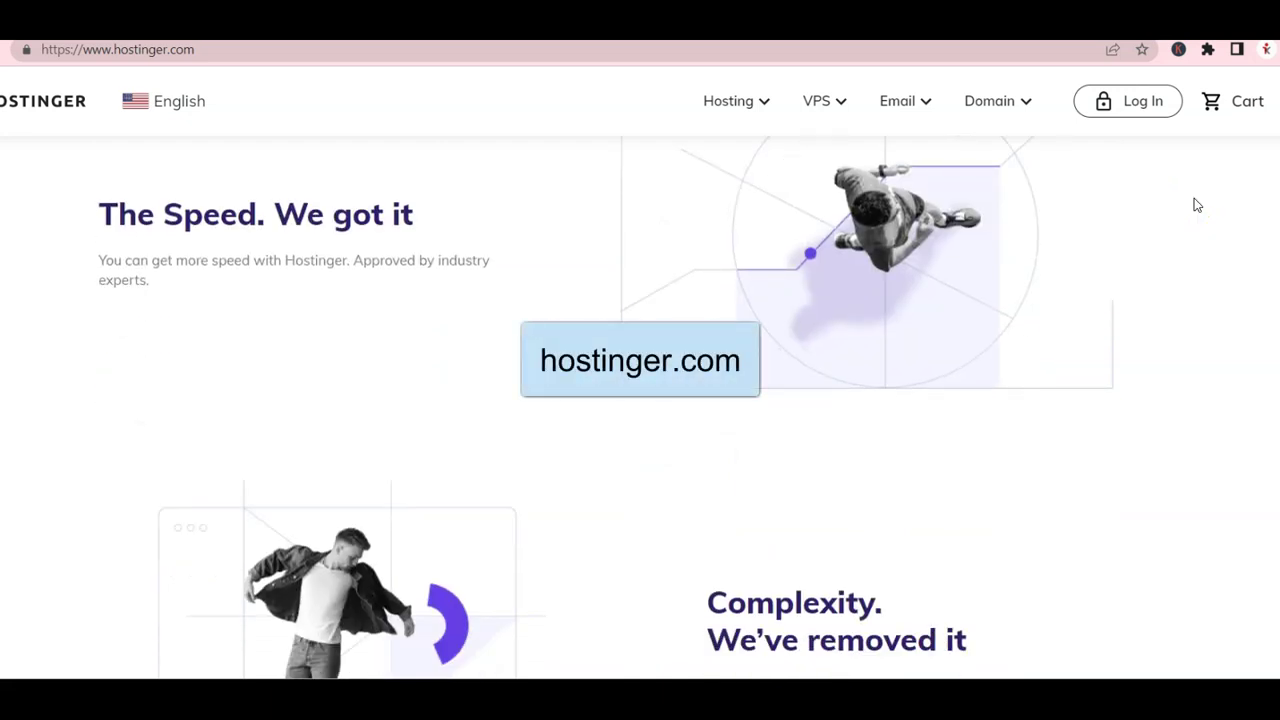
- Open the Hostinger log-in page and follow its option for non-members to choose a hosting plan
{"action": "left_click", "coordinate": [1145, 103]}
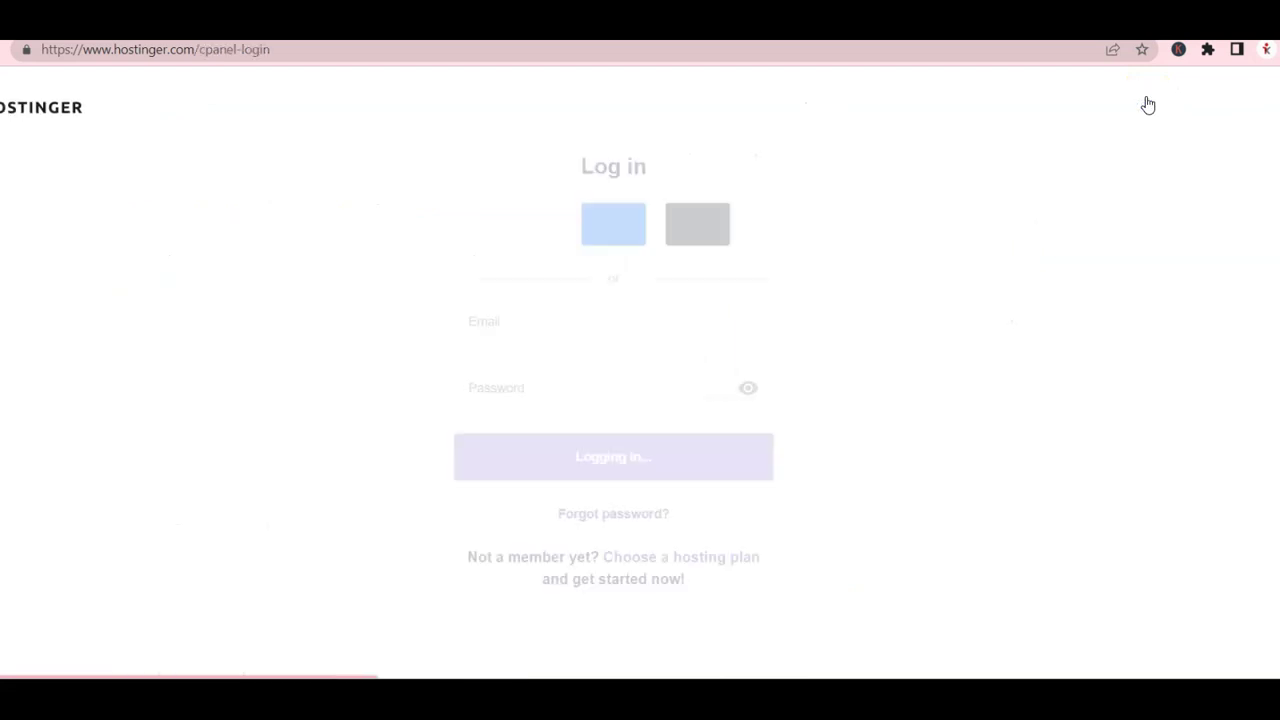
{"action": "left_click", "coordinate": [917, 168]}
{"action": "left_click", "coordinate": [938, 311]}
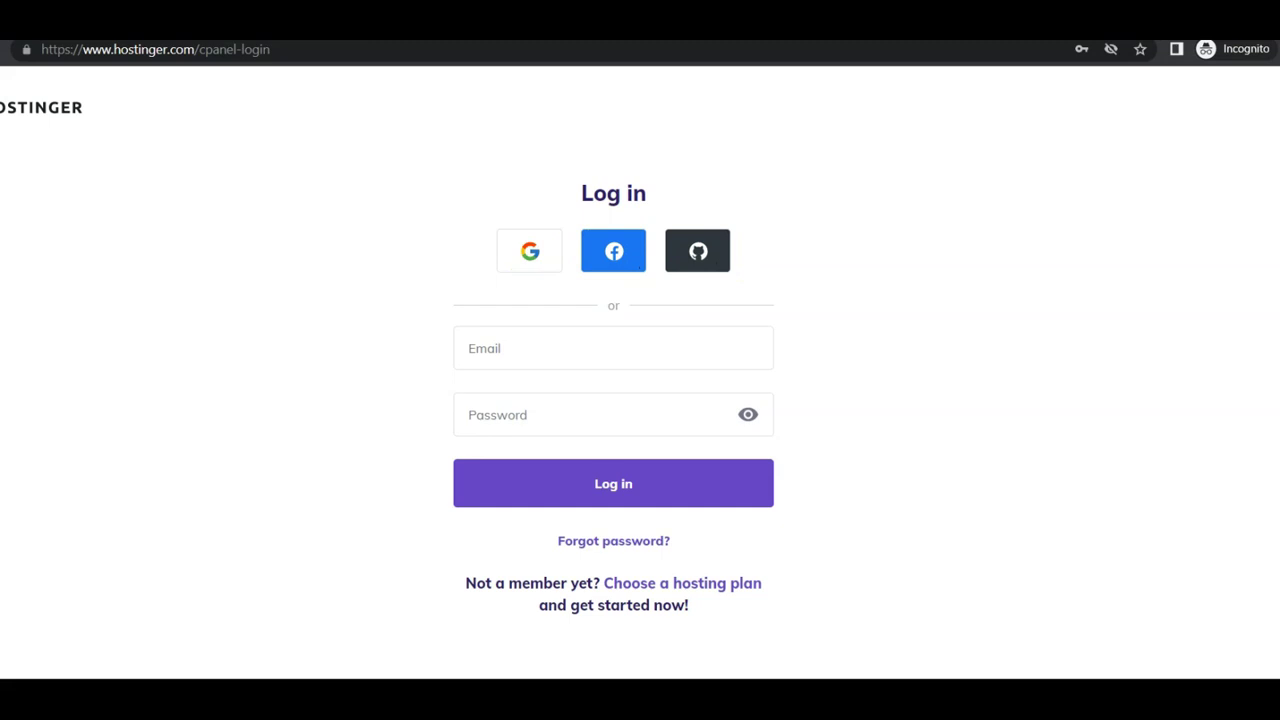
{"action": "left_click", "coordinate": [671, 585]}
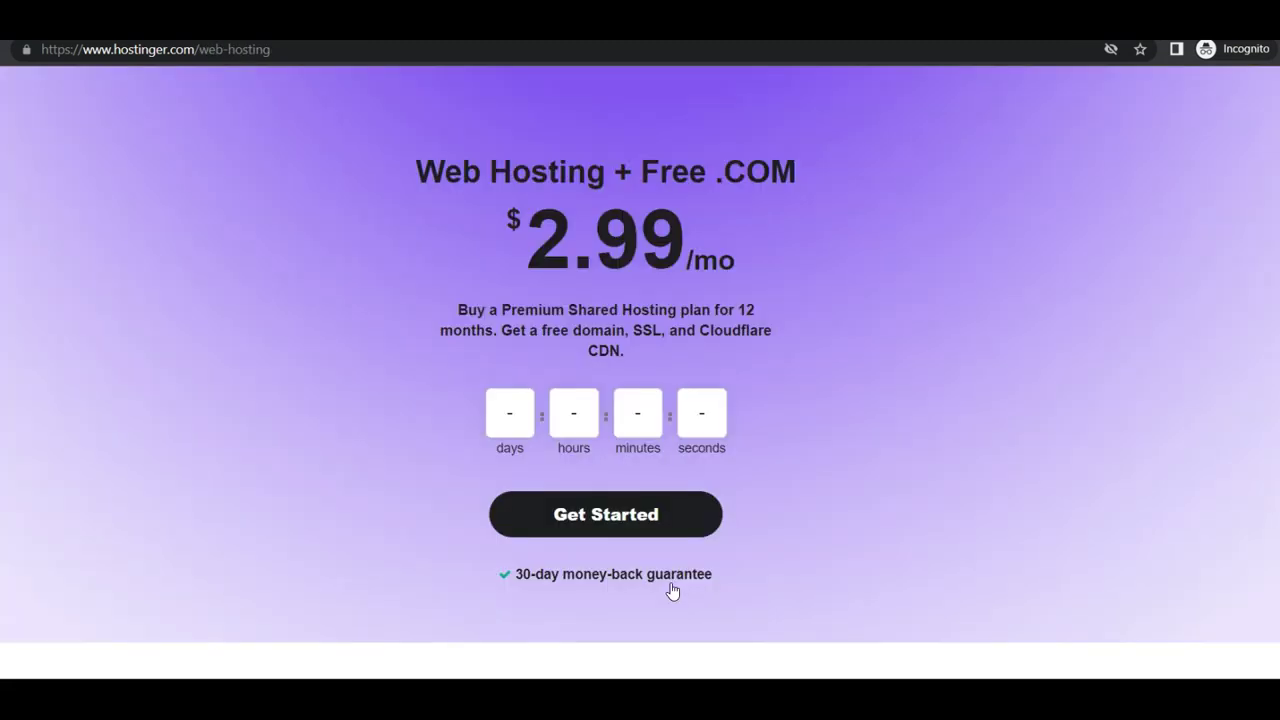
- Compare the prices and top features of the Single, Premium and Business Shared Hosting plans
{"action": "scroll", "coordinate": [787, 430], "scroll_direction": "down", "scroll_amount": 4}
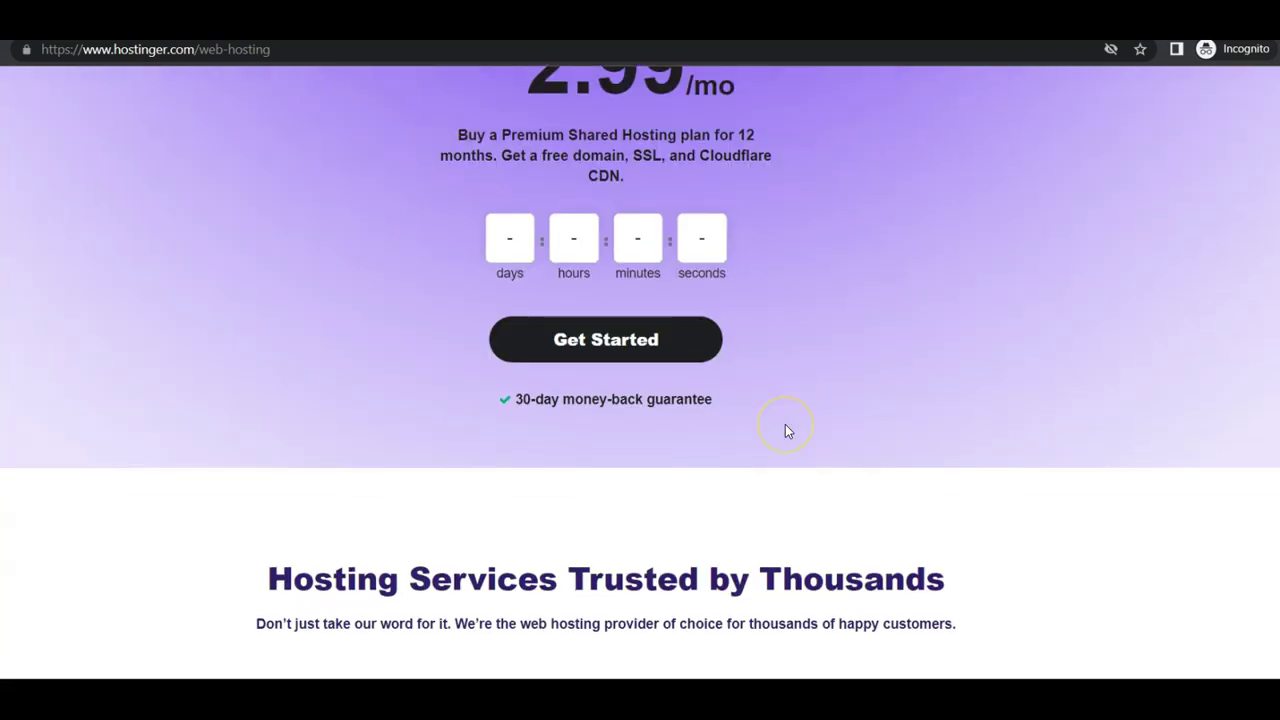
{"action": "scroll", "coordinate": [787, 430], "scroll_direction": "up", "scroll_amount": 2}
{"action": "scroll", "coordinate": [785, 430], "scroll_direction": "down", "scroll_amount": 7}
{"action": "scroll", "coordinate": [785, 430], "scroll_direction": "down", "scroll_amount": 2}
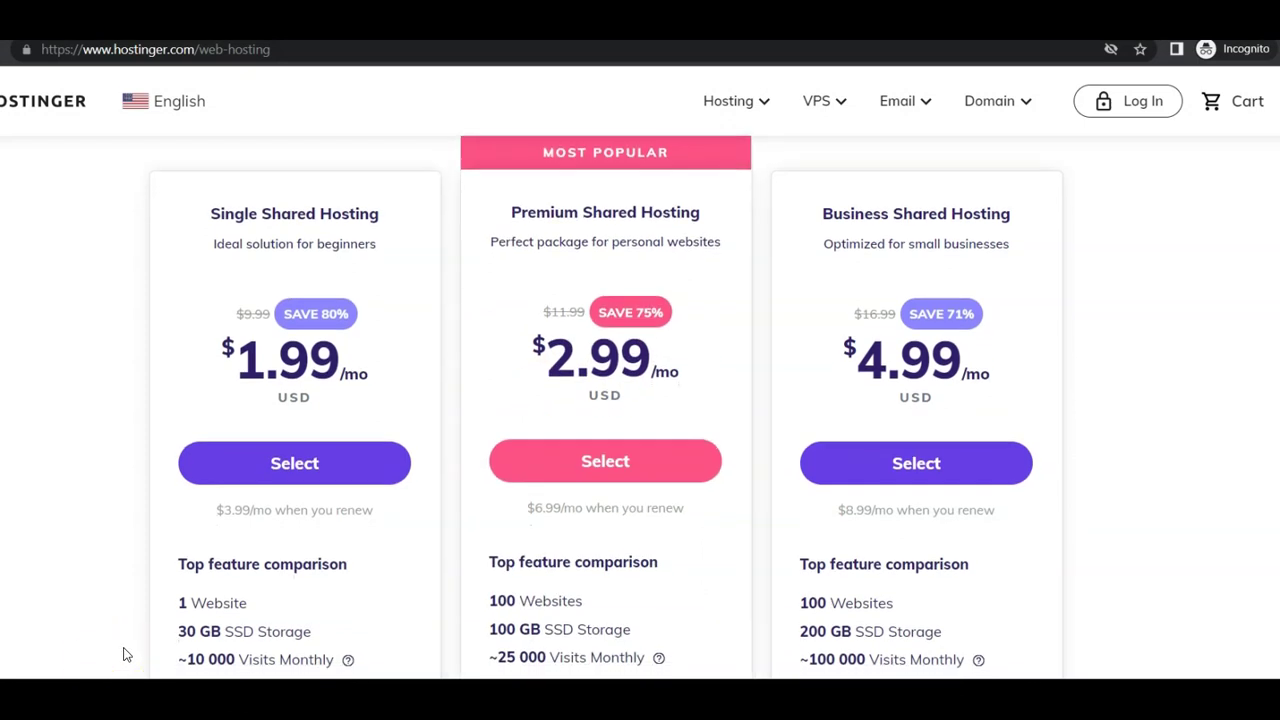
{"action": "scroll", "coordinate": [126, 654], "scroll_direction": "down", "scroll_amount": 1}
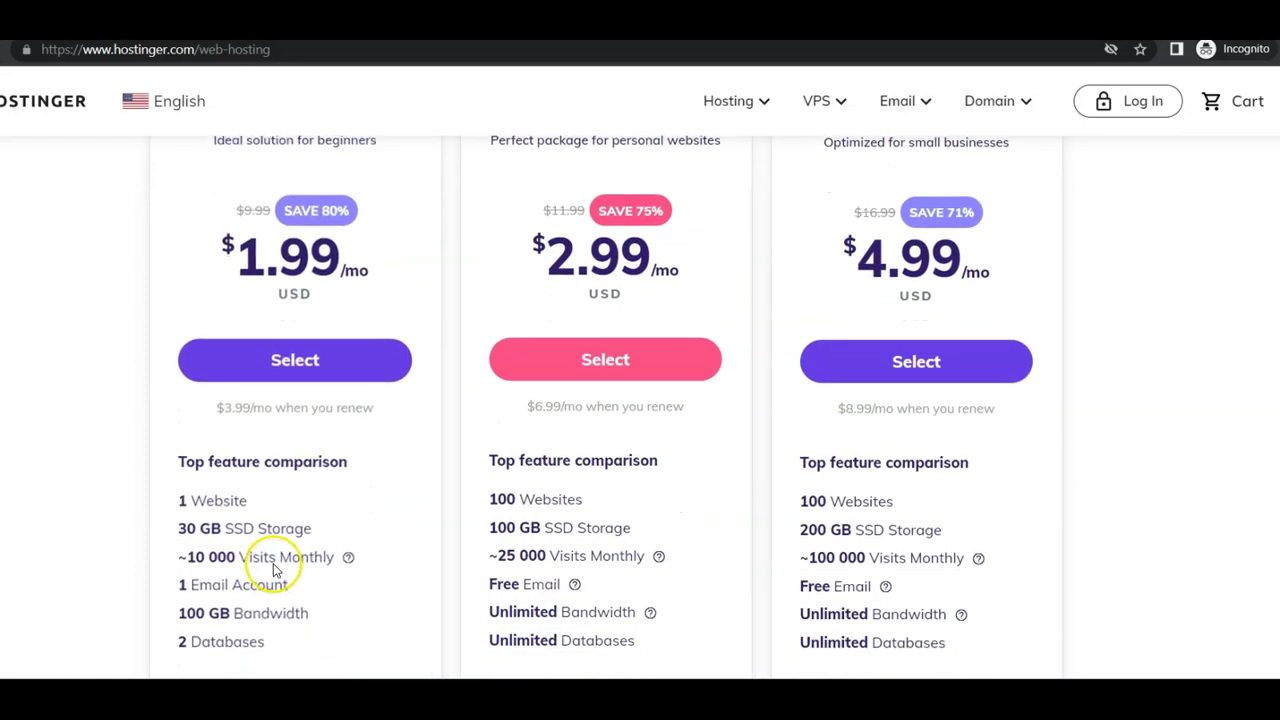
{"action": "scroll", "coordinate": [311, 524], "scroll_direction": "up", "scroll_amount": 1}
{"action": "scroll", "coordinate": [311, 524], "scroll_direction": "up", "scroll_amount": 1}
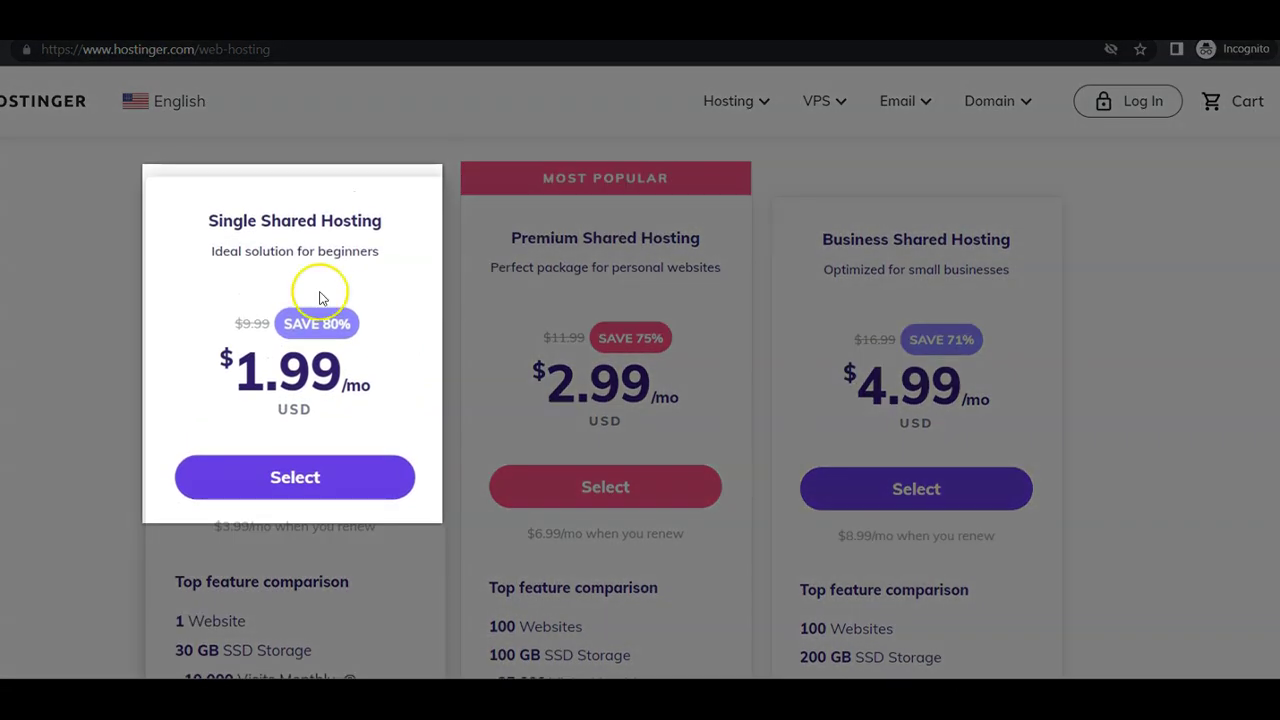
- Expand the shared hosting plans' full feature lists and examine their security, bonuses, technical details and Managed WordPress support
{"action": "scroll", "coordinate": [323, 571], "scroll_direction": "down", "scroll_amount": 4}
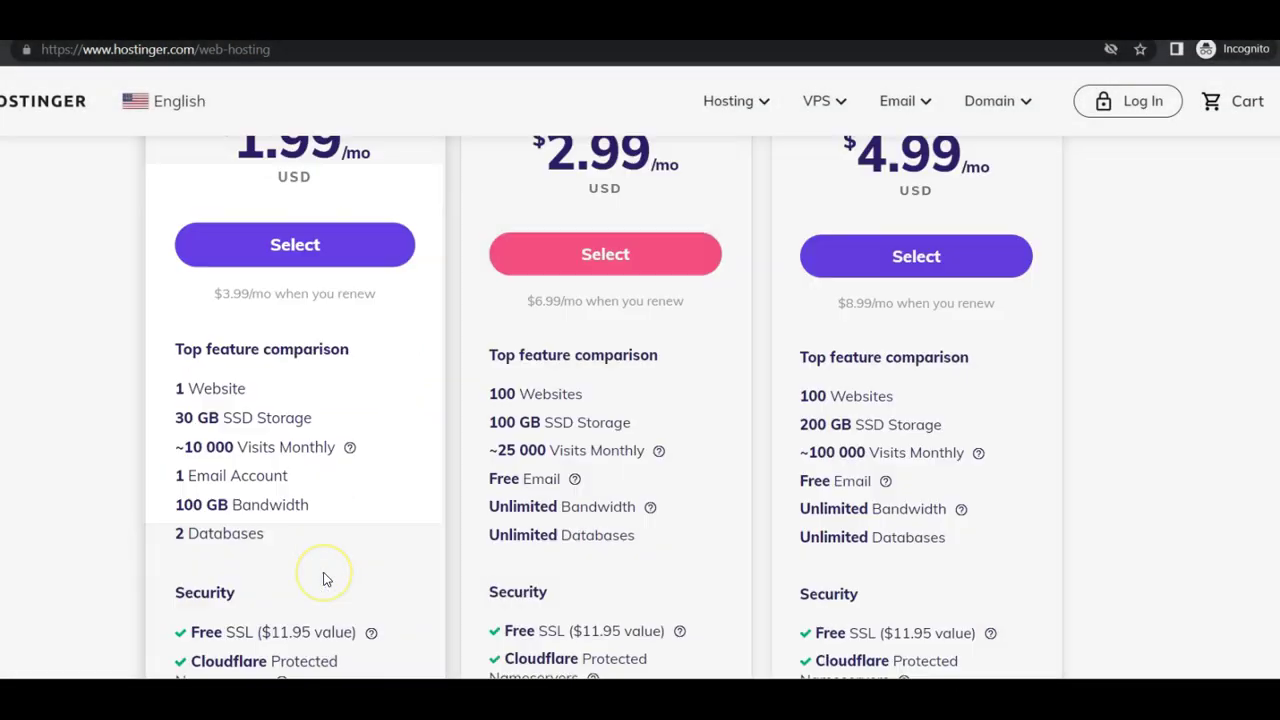
{"action": "scroll", "coordinate": [323, 578], "scroll_direction": "down", "scroll_amount": 5}
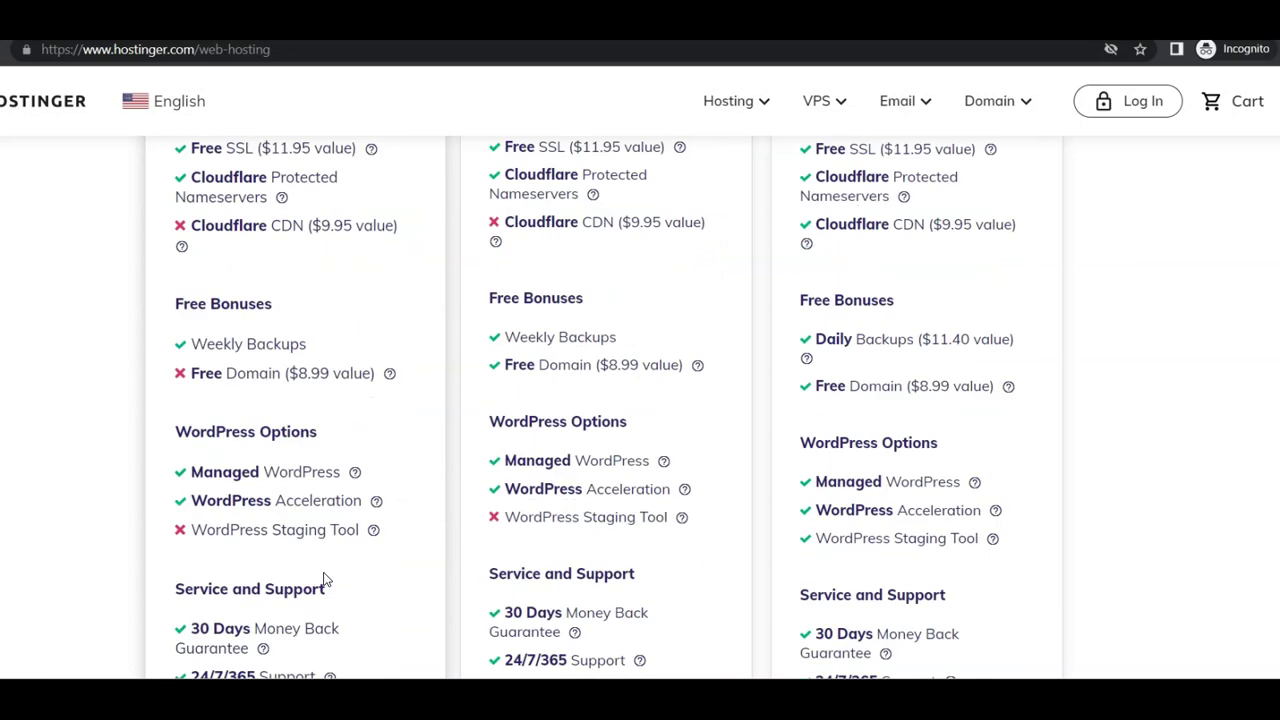
{"action": "scroll", "coordinate": [323, 578], "scroll_direction": "down", "scroll_amount": 1}
{"action": "scroll", "coordinate": [329, 569], "scroll_direction": "up", "scroll_amount": 1}
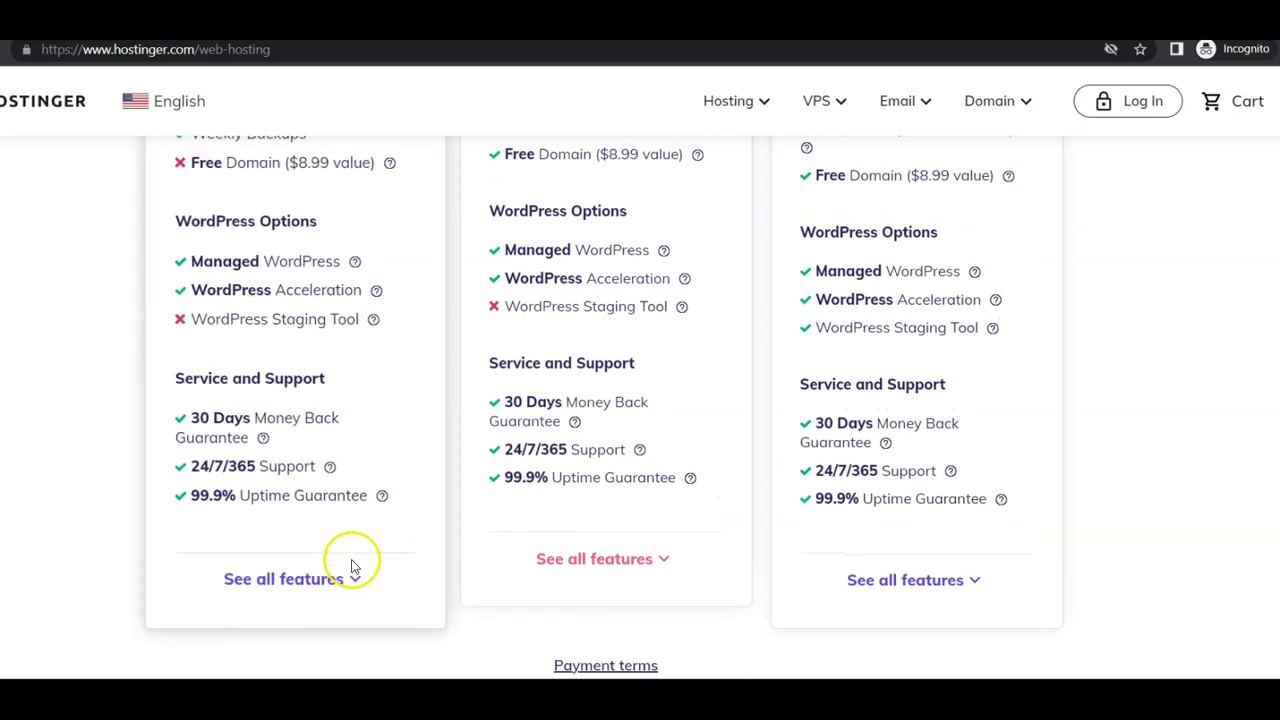
{"action": "left_click", "coordinate": [352, 566]}
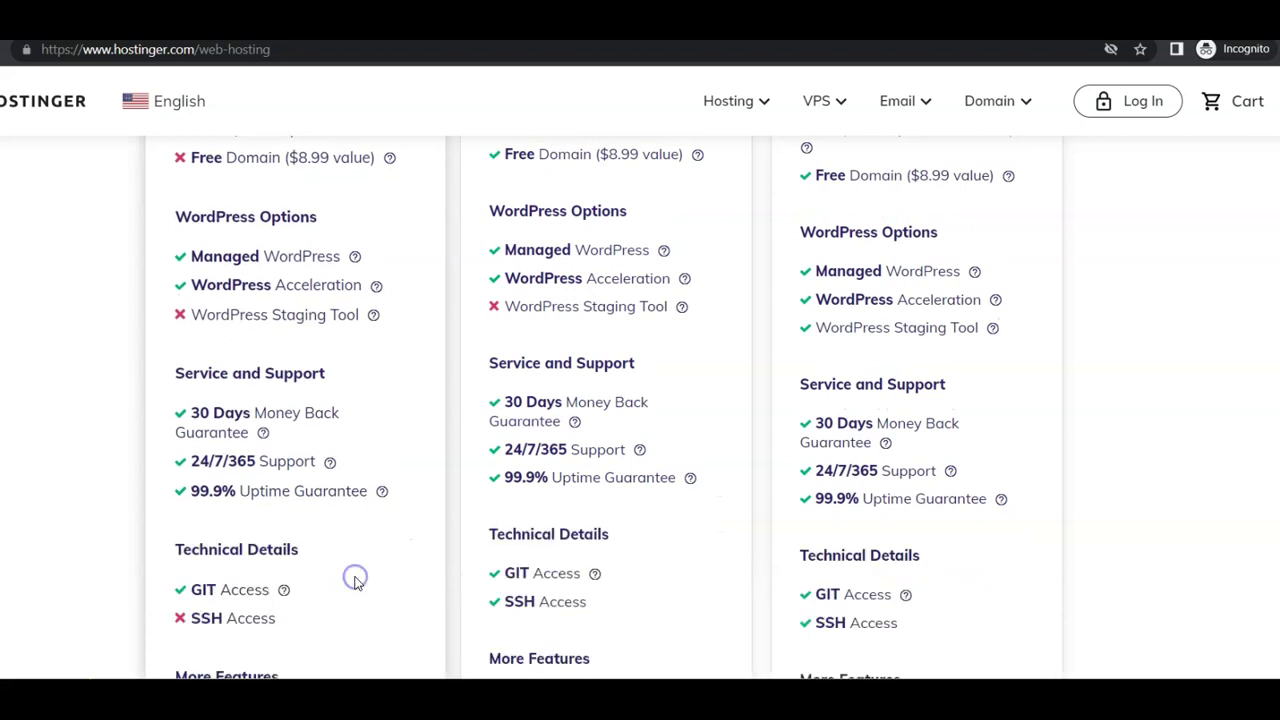
{"action": "scroll", "coordinate": [356, 583], "scroll_direction": "down", "scroll_amount": 4}
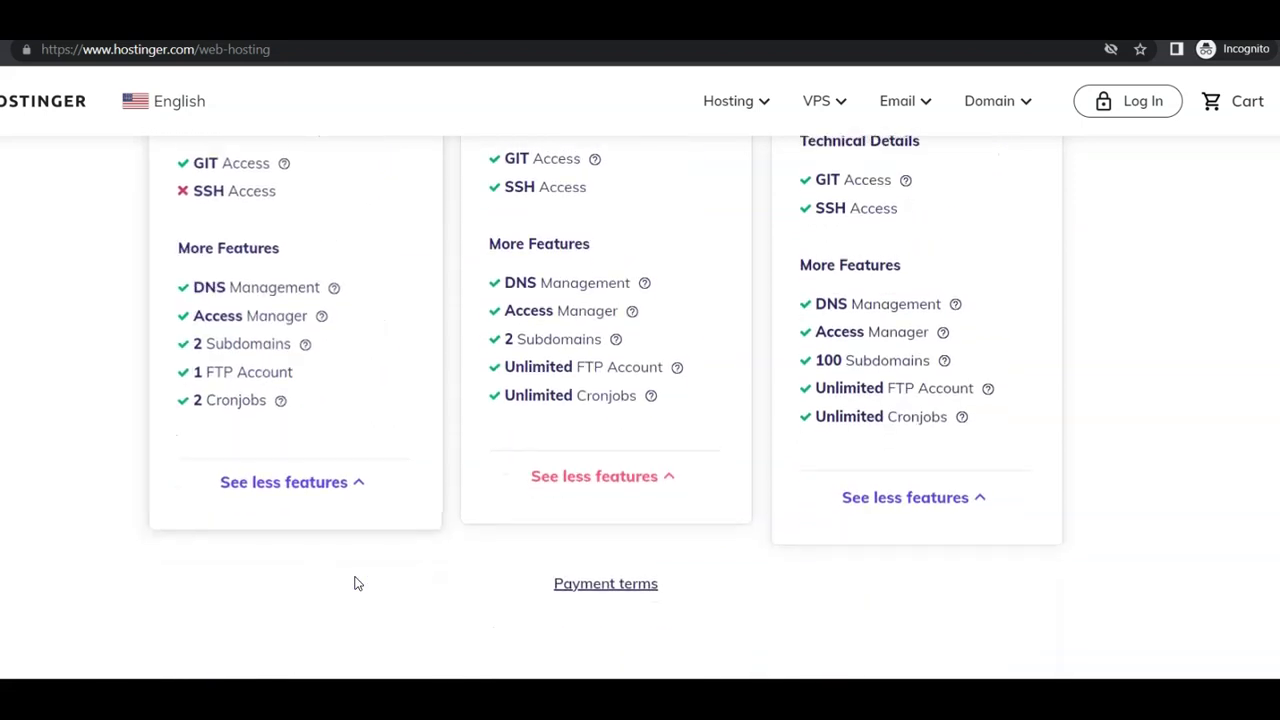
{"action": "scroll", "coordinate": [357, 581], "scroll_direction": "up", "scroll_amount": 1}
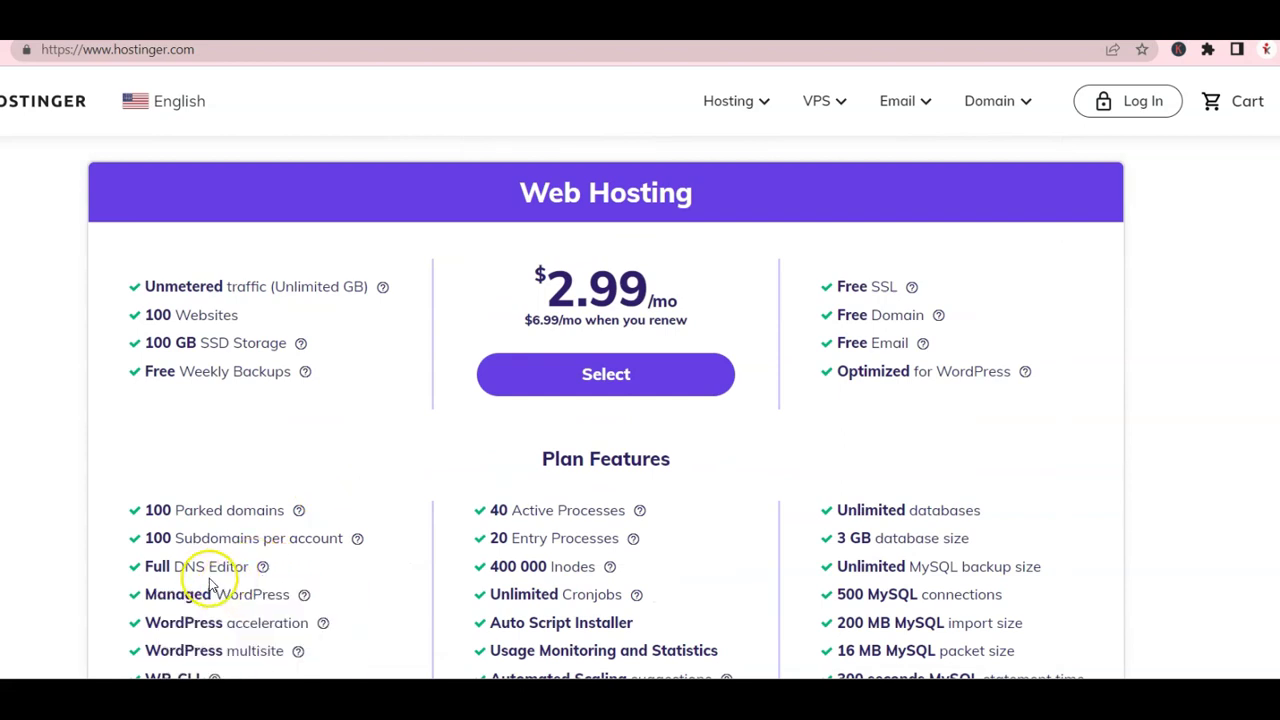
{"action": "left_click_drag", "start_coordinate": [194, 594], "coordinate": [296, 596]}
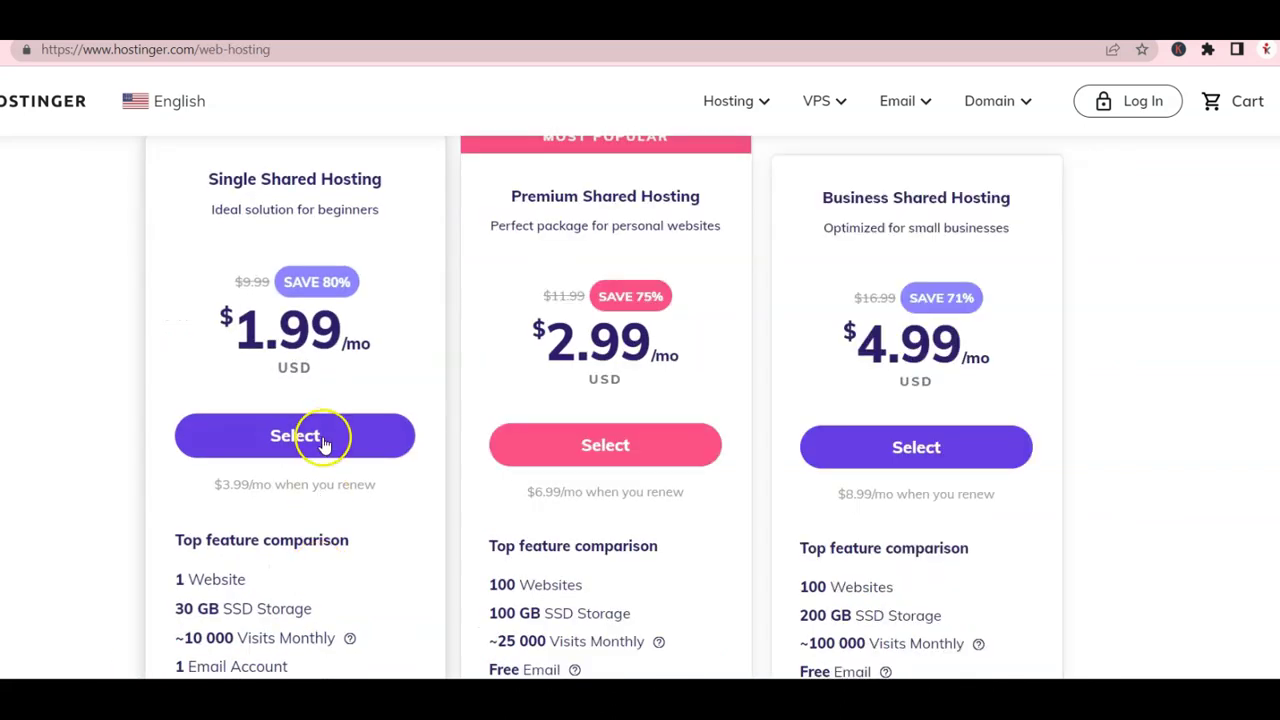
- Select the Single Shared Hosting plan, try the 48-month and 12-month periods, and choose the 24-month period
{"action": "left_click", "coordinate": [320, 437]}
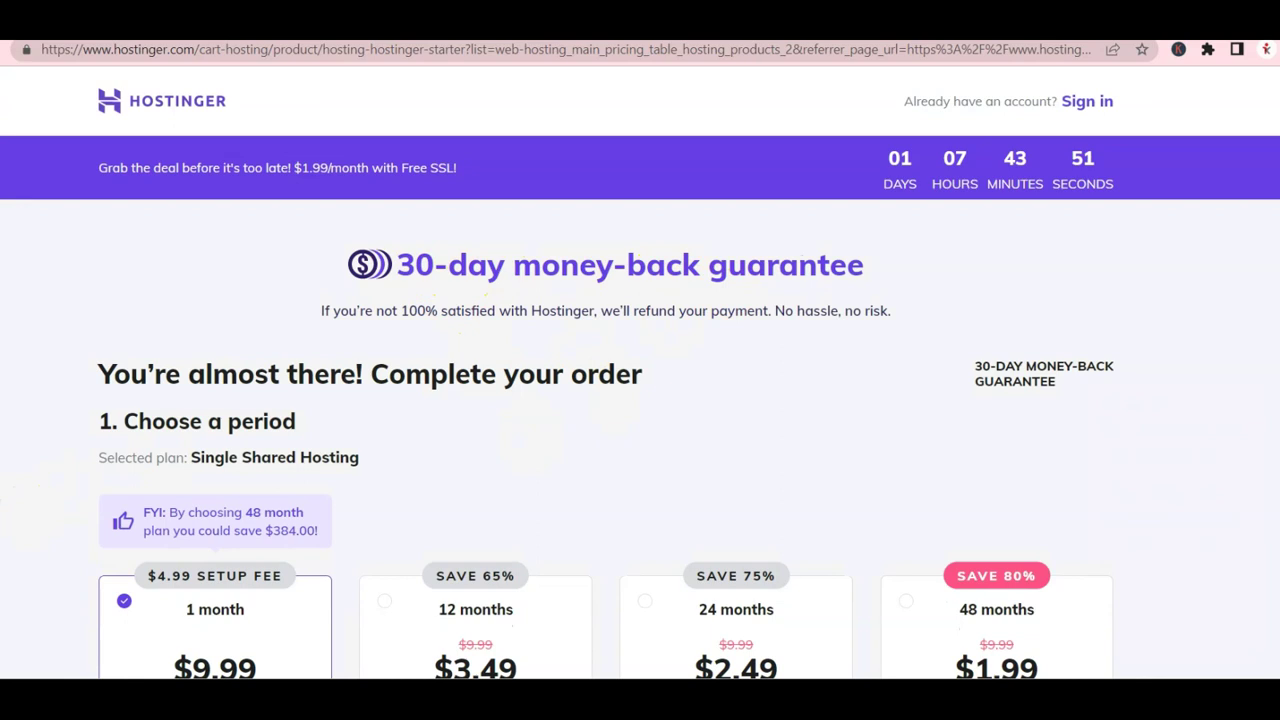
{"action": "scroll", "coordinate": [886, 529], "scroll_direction": "down", "scroll_amount": 2}
{"action": "left_click", "coordinate": [928, 487]}
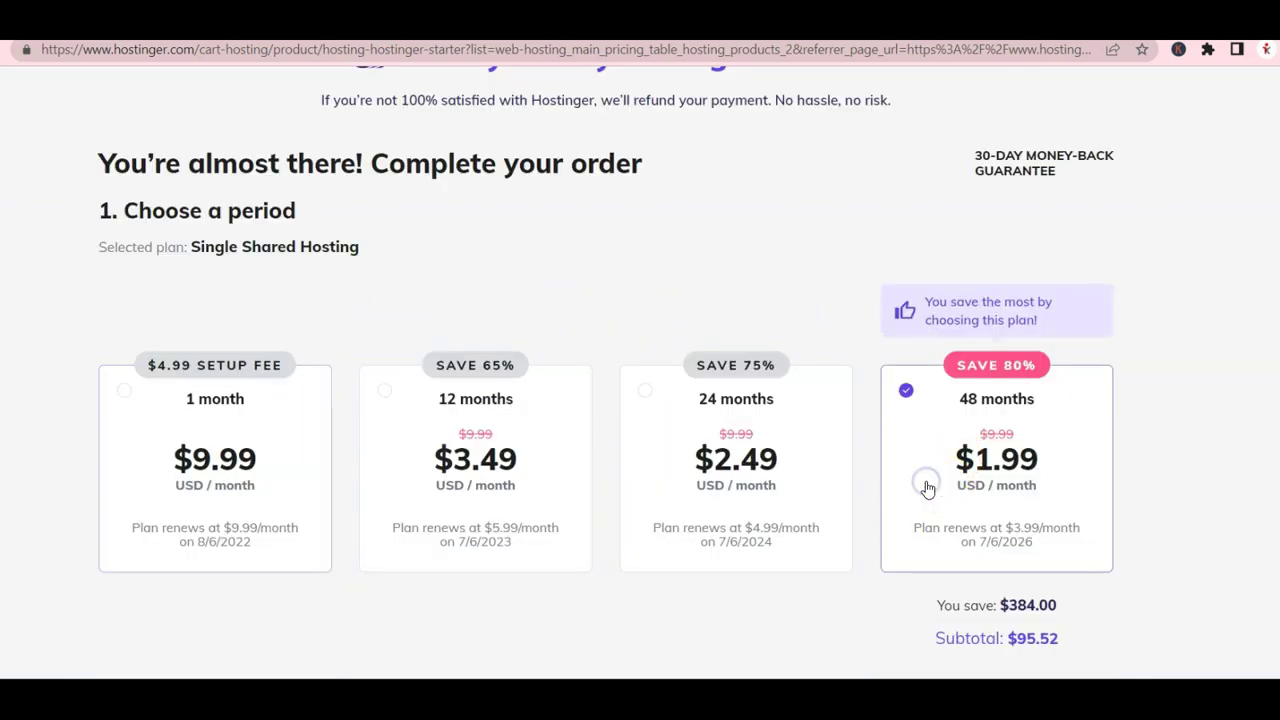
{"action": "scroll", "coordinate": [925, 487], "scroll_direction": "down", "scroll_amount": 1}
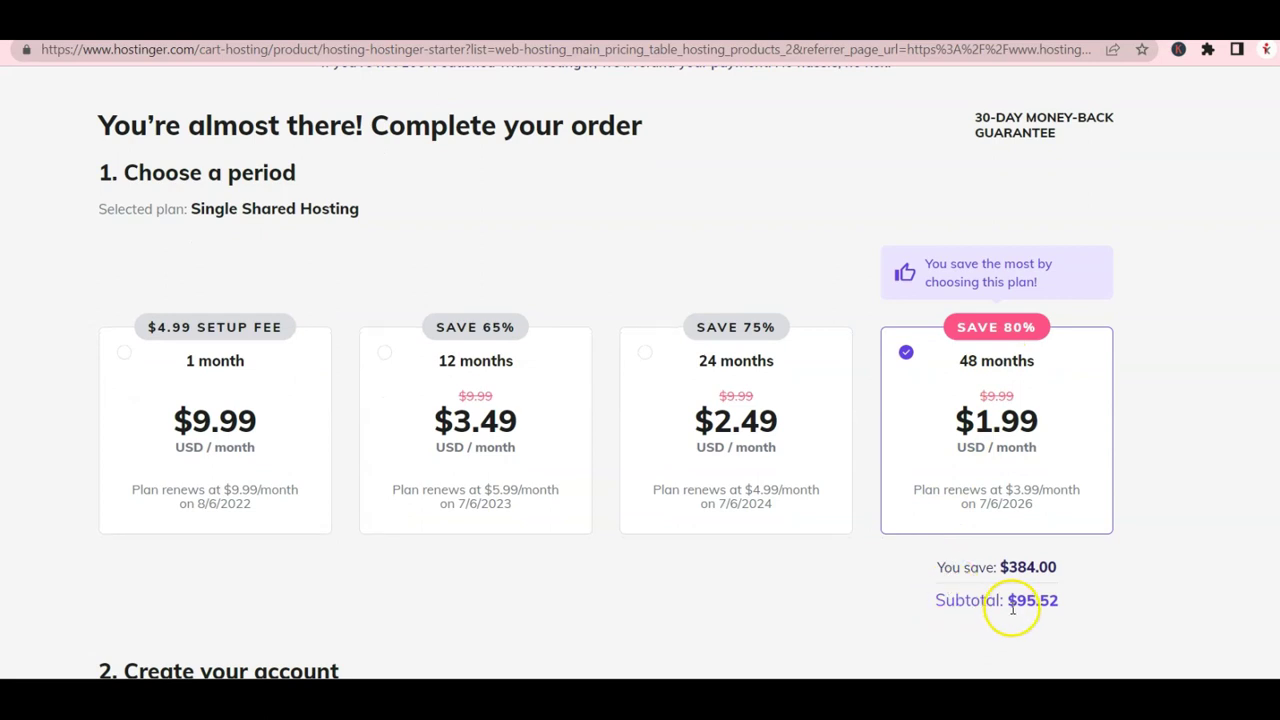
{"action": "left_click", "coordinate": [390, 406]}
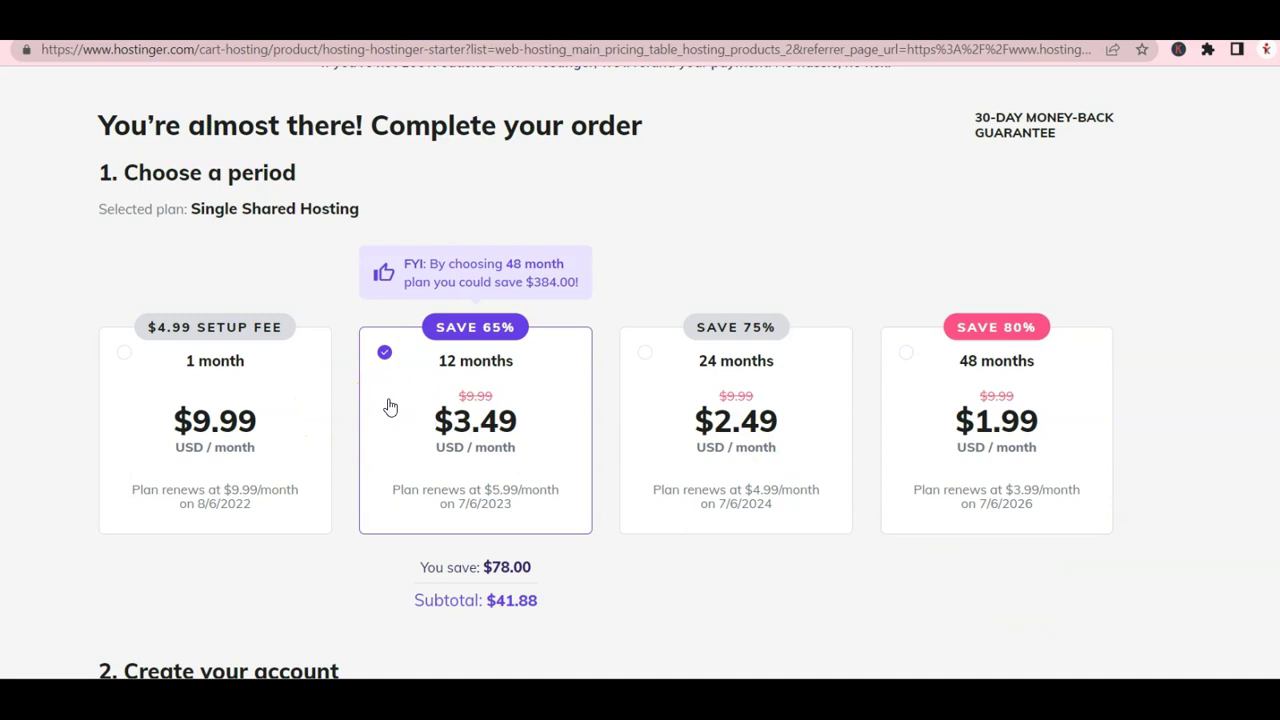
{"action": "left_click", "coordinate": [671, 408]}
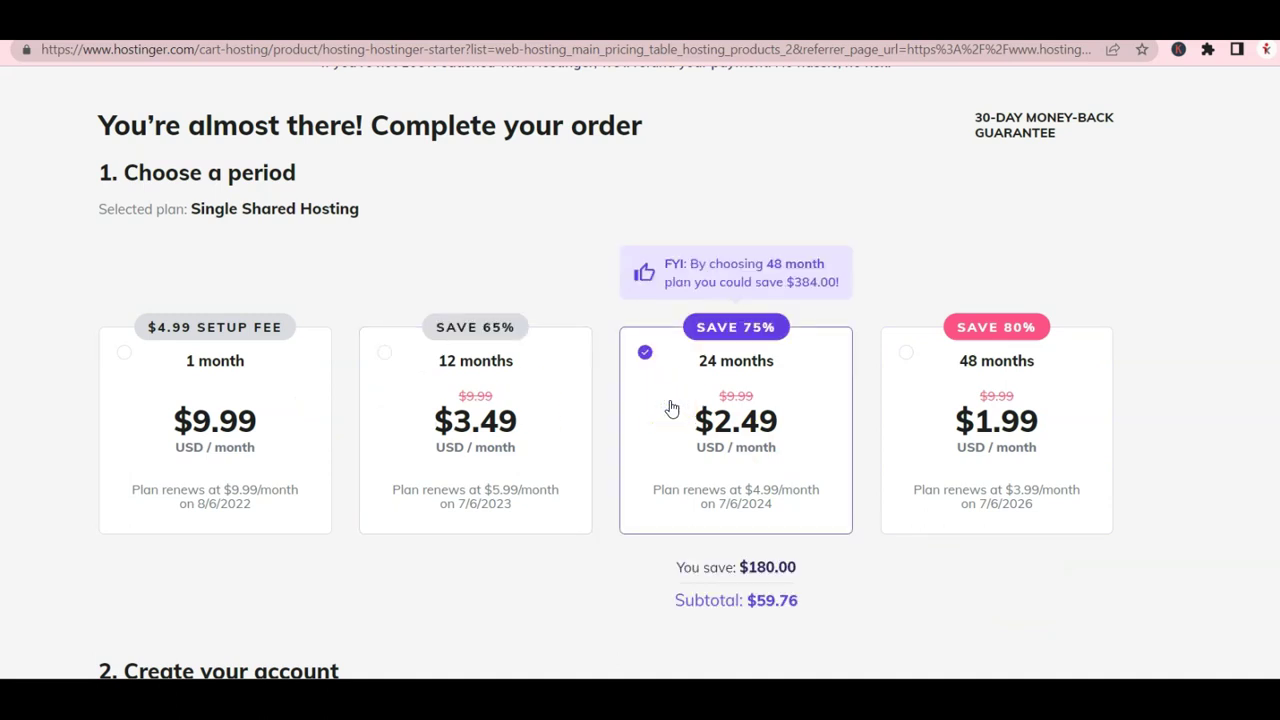
{"action": "left_click", "coordinate": [651, 425]}
- Check the account e-mail field and choose Credit Card as the payment method for the hosting order
{"action": "scroll", "coordinate": [652, 426], "scroll_direction": "down", "scroll_amount": 1}
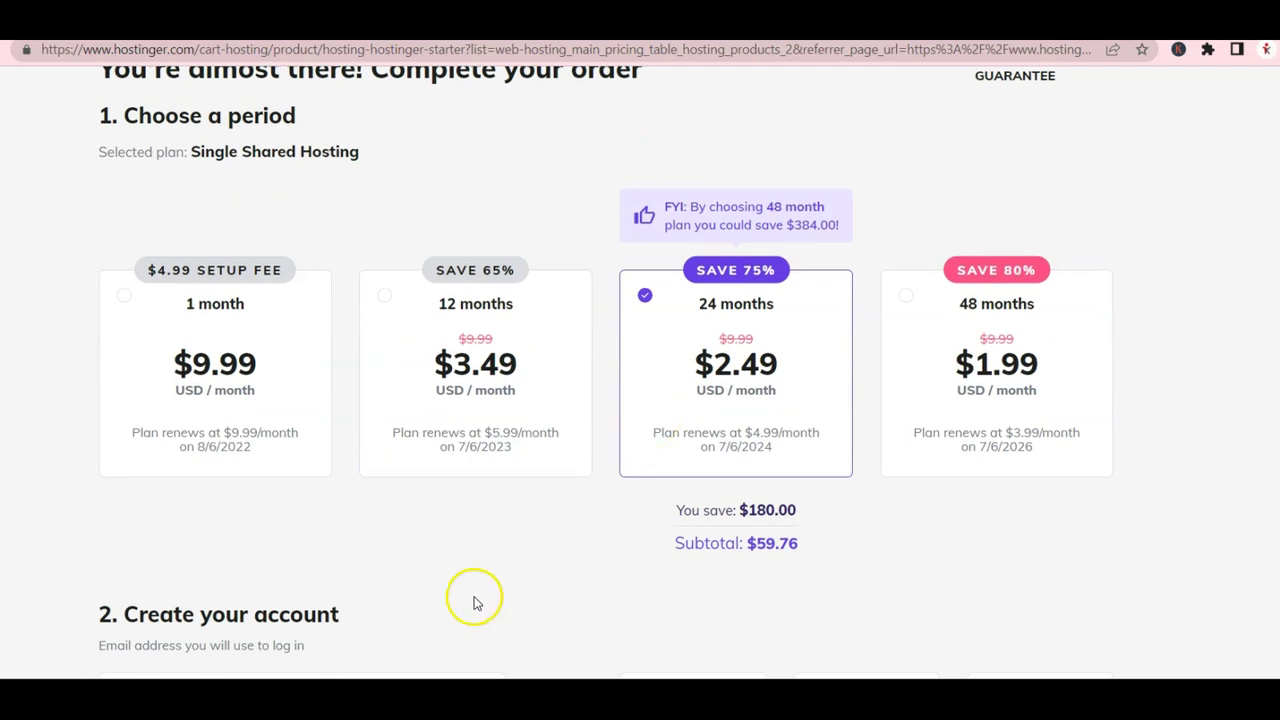
{"action": "scroll", "coordinate": [455, 510], "scroll_direction": "down", "scroll_amount": 5}
{"action": "scroll", "coordinate": [455, 510], "scroll_direction": "down", "scroll_amount": 2}
{"action": "left_click", "coordinate": [290, 237]}
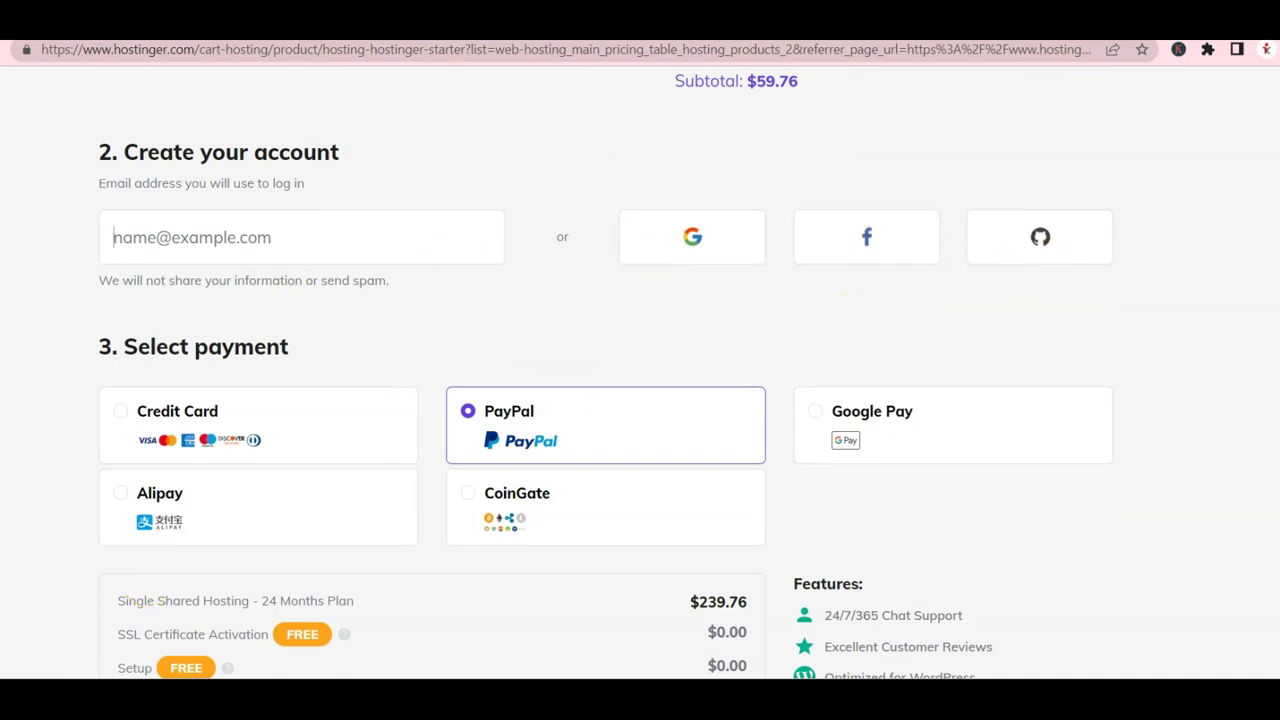
{"action": "left_click", "coordinate": [43, 551]}
{"action": "scroll", "coordinate": [43, 551], "scroll_direction": "down", "scroll_amount": 1}
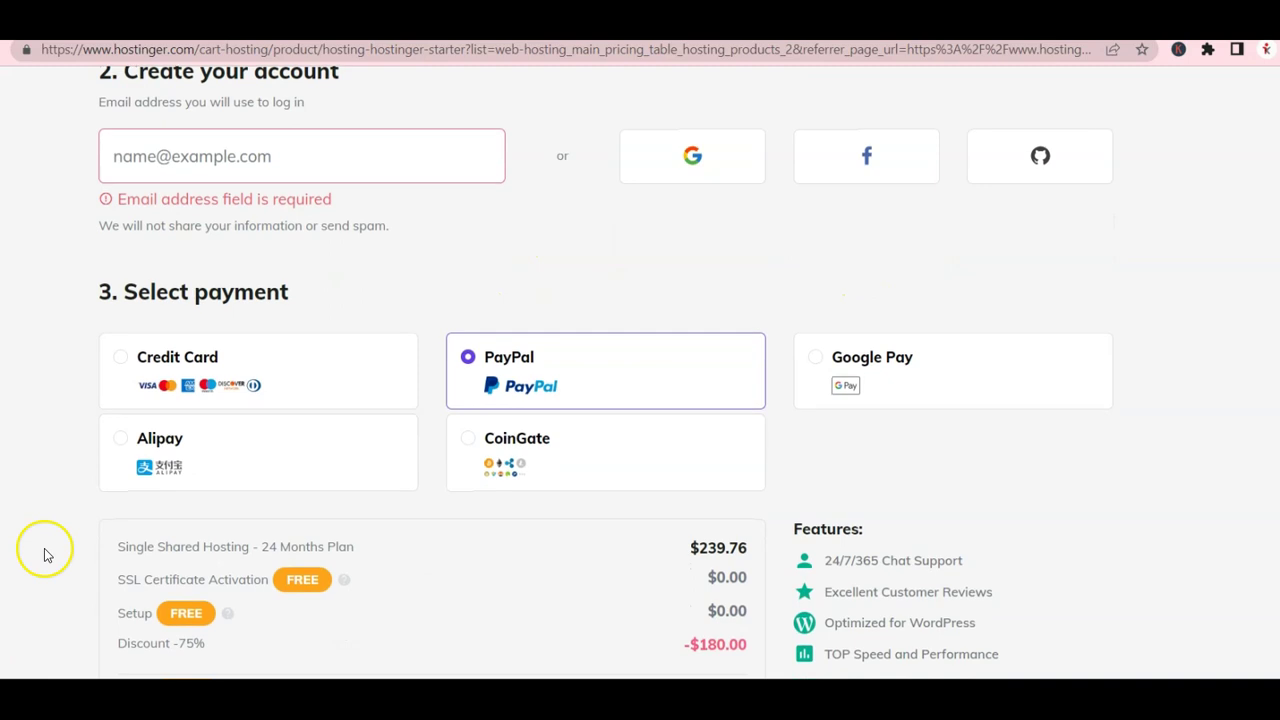
{"action": "left_click", "coordinate": [118, 357]}
{"action": "scroll", "coordinate": [49, 449], "scroll_direction": "down", "scroll_amount": 3}
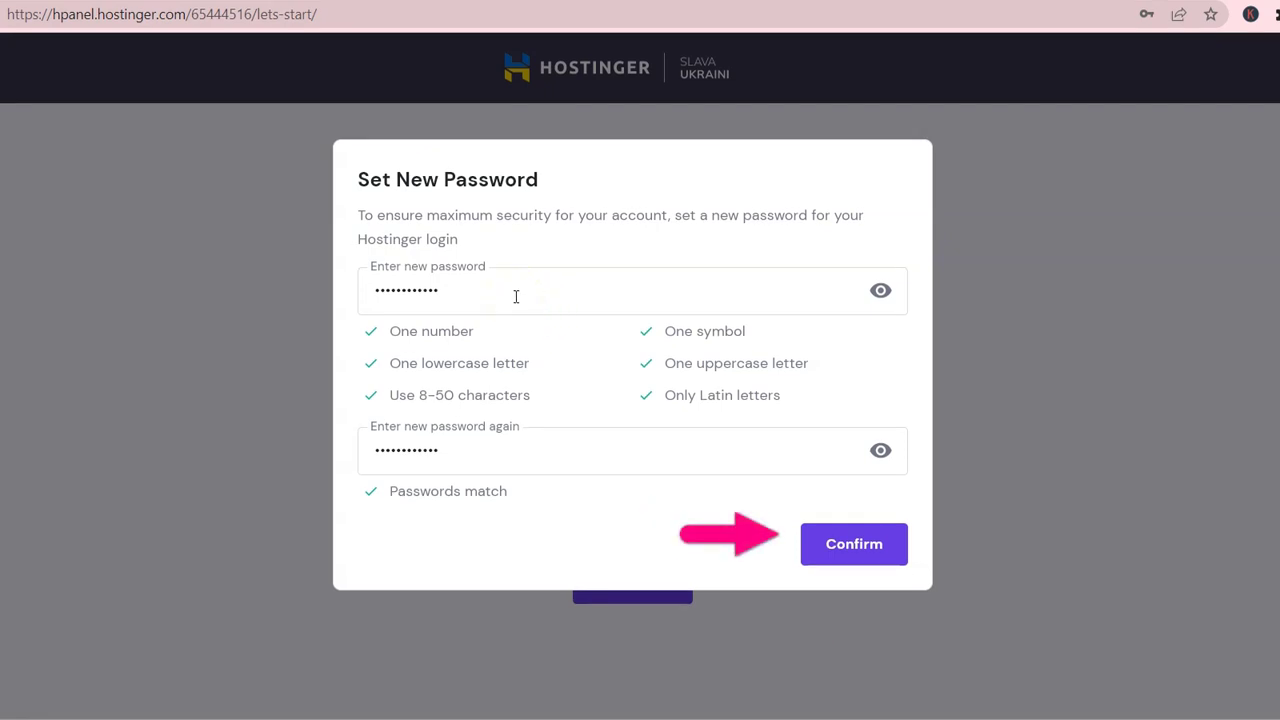
- Confirm the new Hostinger login password and start the website setup questionnaire
{"action": "left_click", "coordinate": [829, 543]}
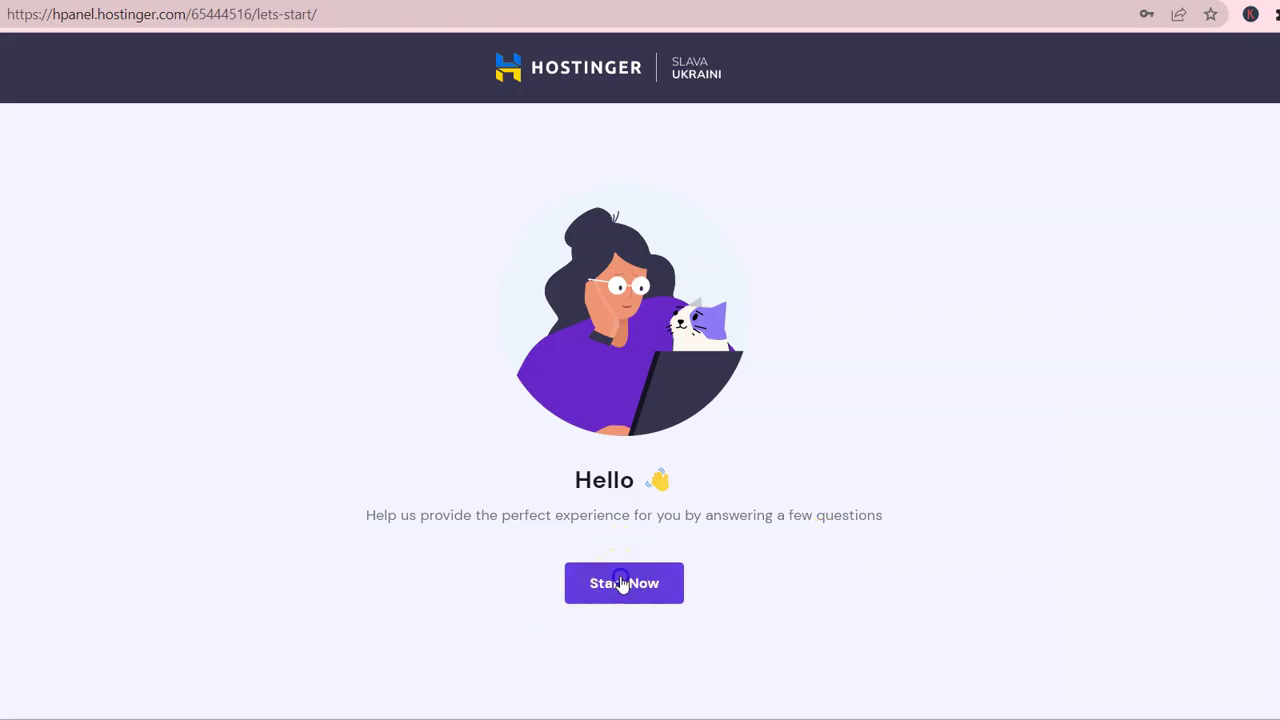
{"action": "left_click", "coordinate": [622, 585]}
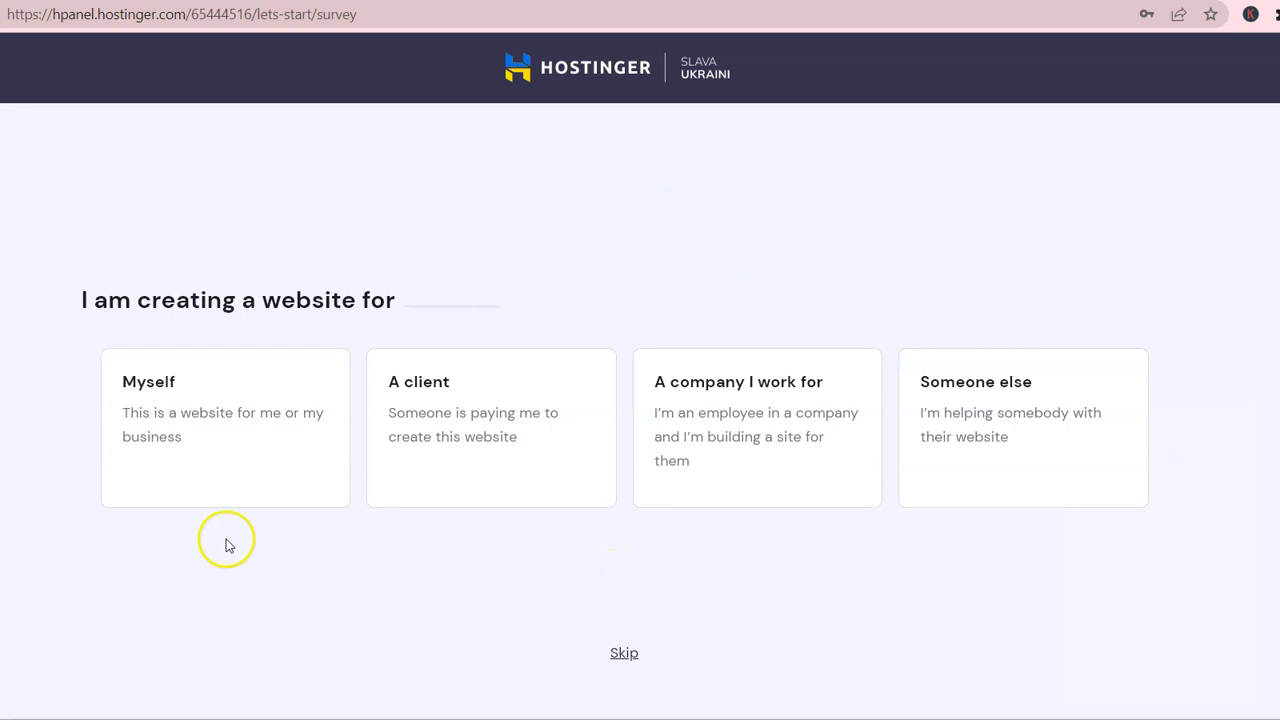
- Answer the setup survey with Myself, An online store and A beginner, but I have some experience, and select WooCommerce as the platform
{"action": "left_click", "coordinate": [223, 452]}
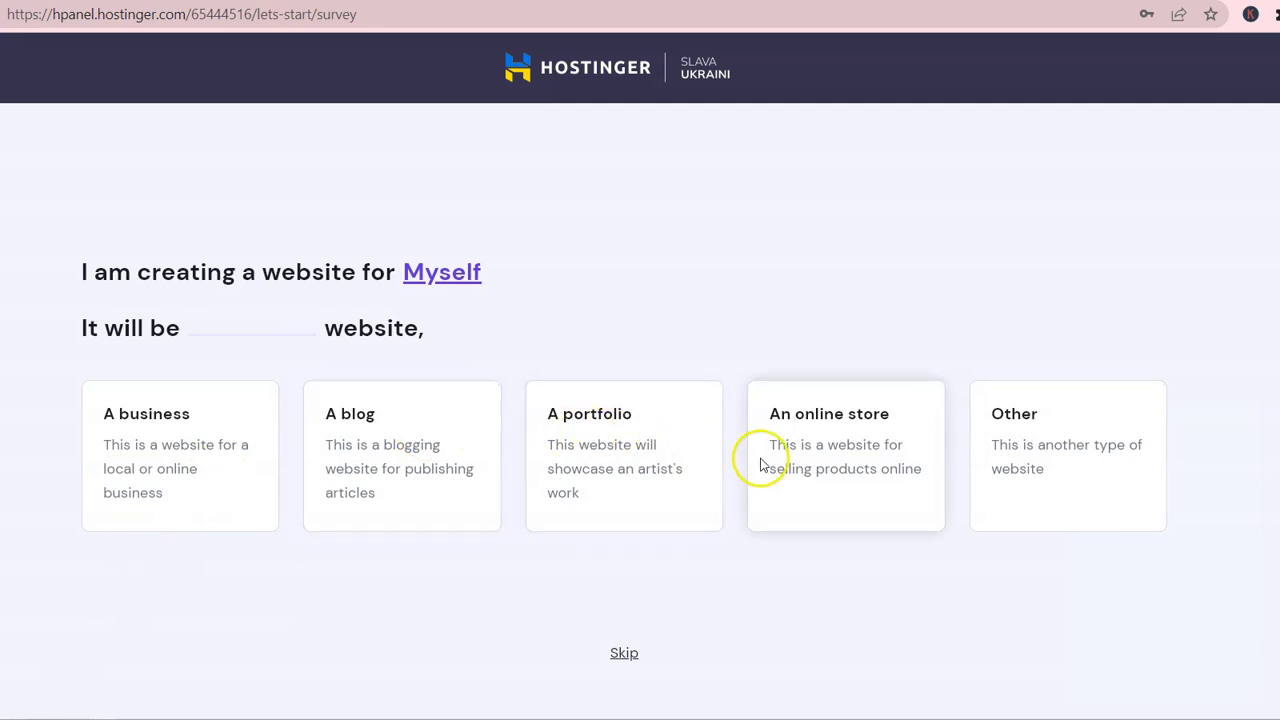
{"action": "left_click", "coordinate": [809, 494]}
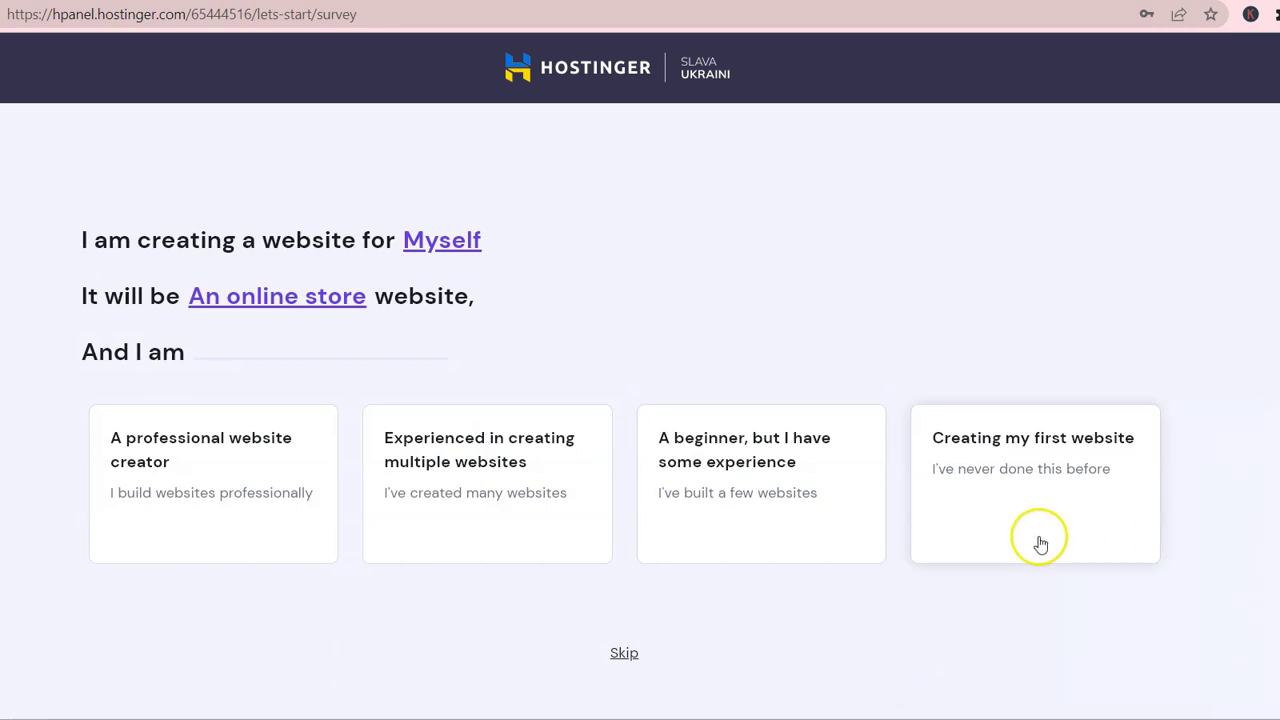
{"action": "left_click", "coordinate": [711, 512]}
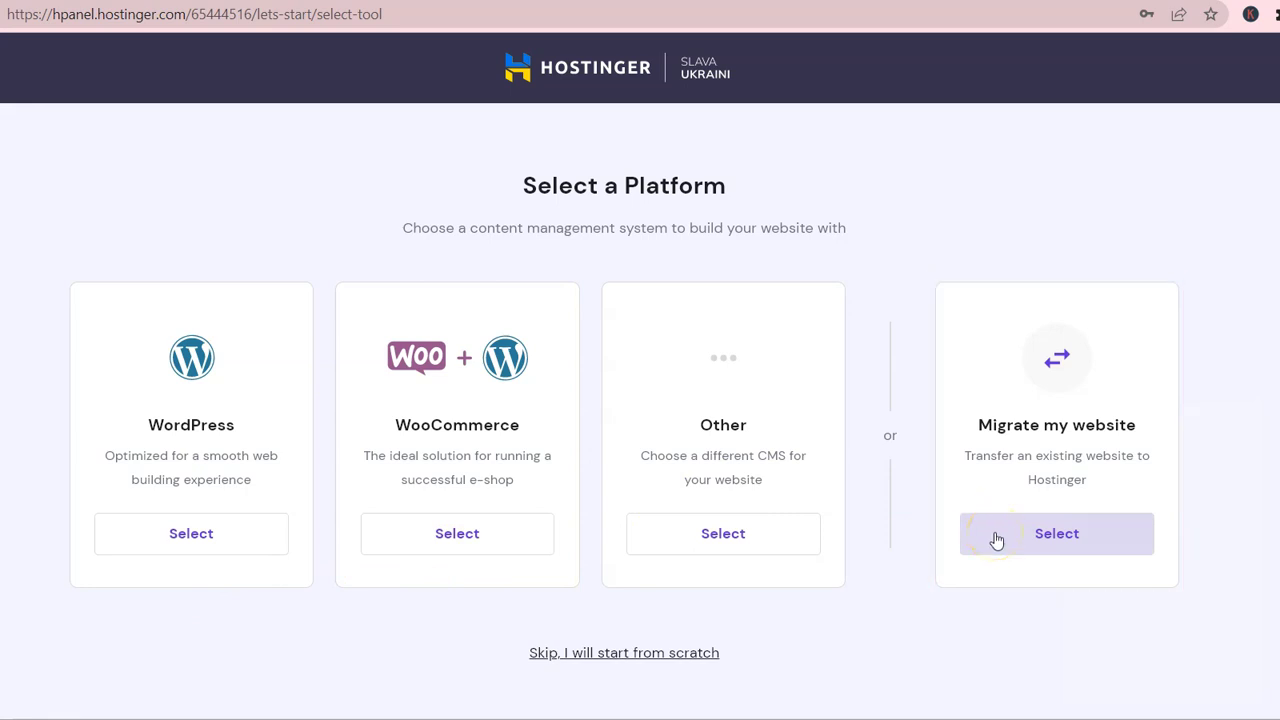
{"action": "left_click", "coordinate": [457, 533]}
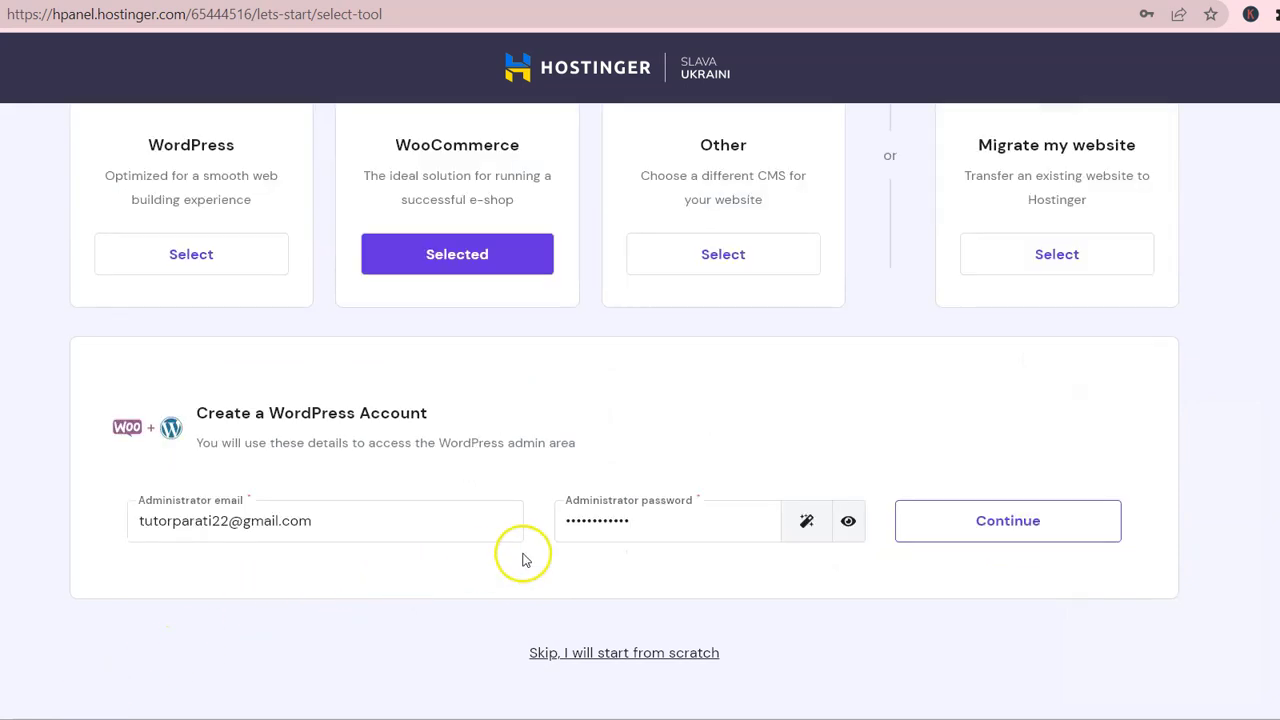
- Confirm the administrator e-mail and password for the new WordPress account and continue to the template choice
{"action": "left_click", "coordinate": [651, 534]}
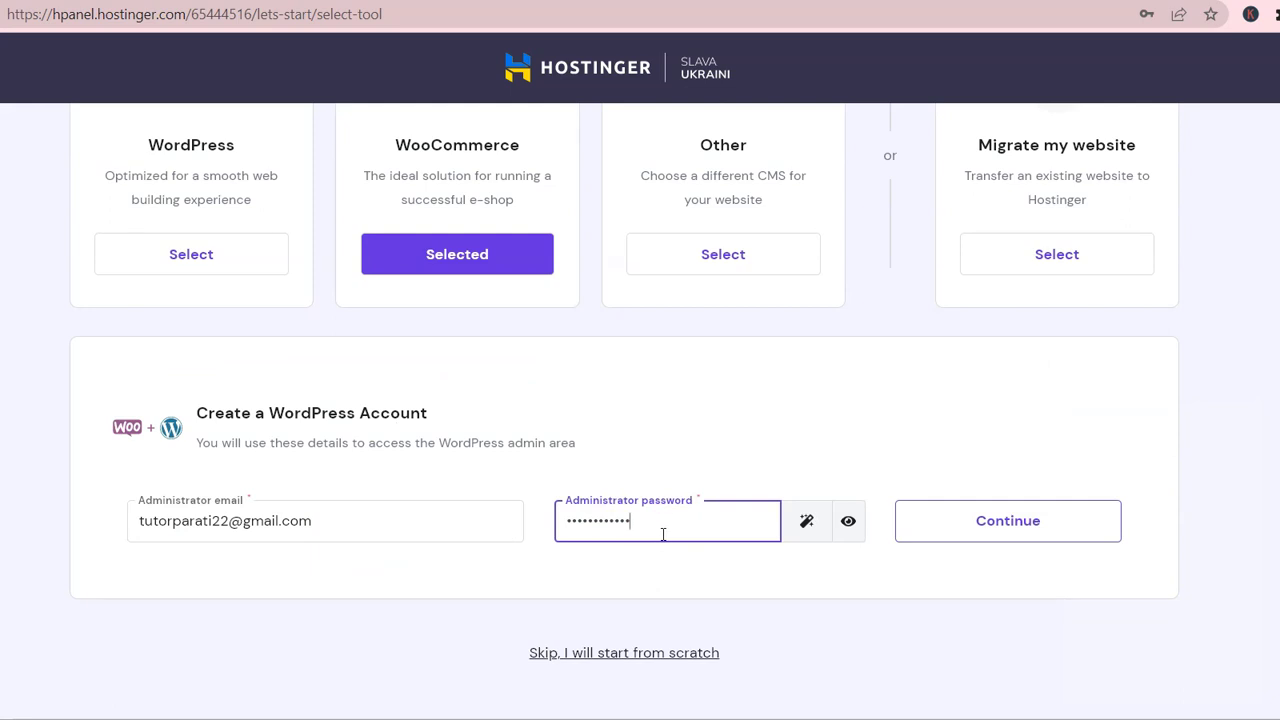
{"action": "left_click", "coordinate": [1006, 523]}
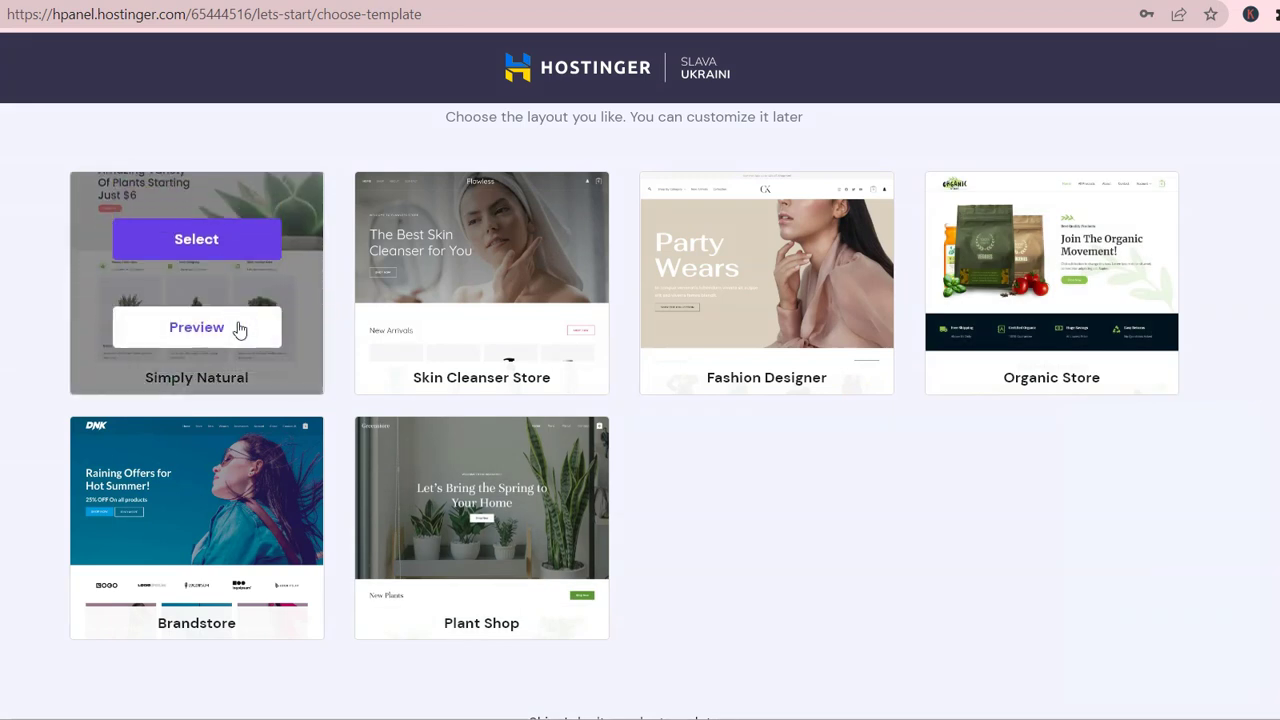
- Preview the Simply Natural store template, including its Plants store page, and select it for the website
{"action": "left_click", "coordinate": [239, 329]}
{"action": "left_click", "coordinate": [503, 434]}
{"action": "left_click", "coordinate": [663, 360]}
{"action": "scroll", "coordinate": [663, 362], "scroll_direction": "down", "scroll_amount": 3}
{"action": "scroll", "coordinate": [663, 364], "scroll_direction": "up", "scroll_amount": 3}
{"action": "left_click", "coordinate": [722, 157]}
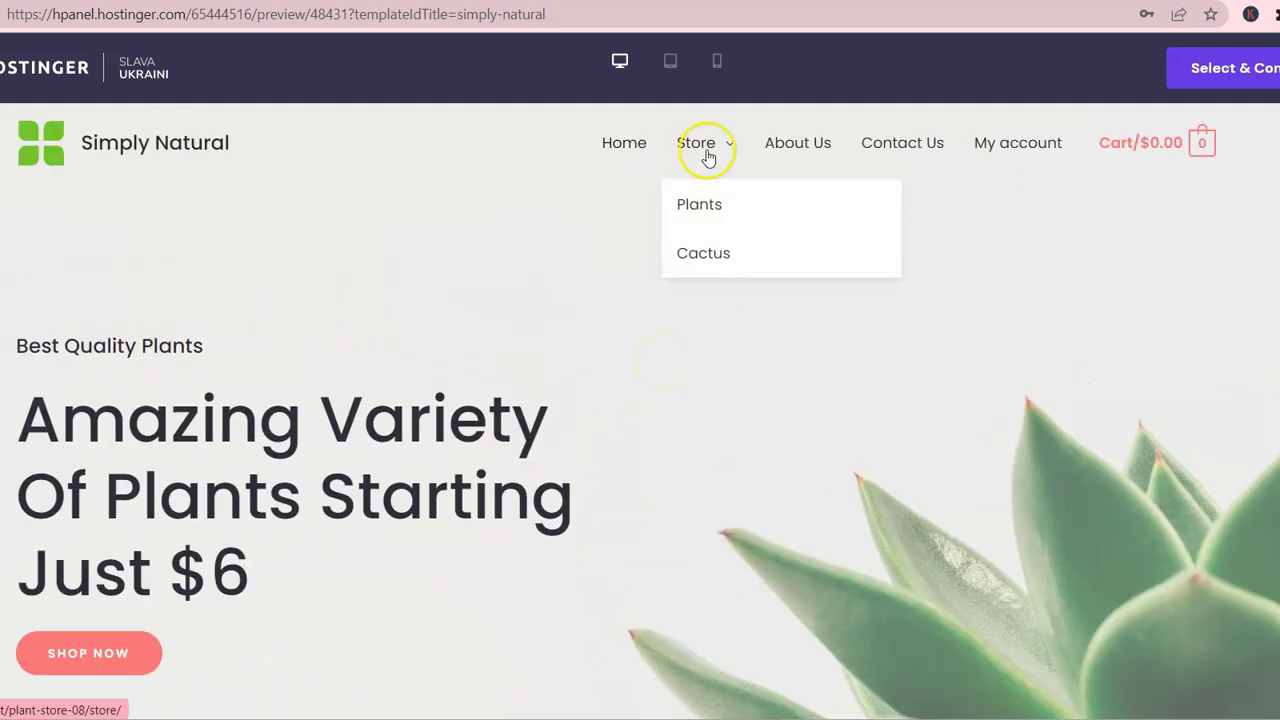
{"action": "left_click", "coordinate": [701, 206]}
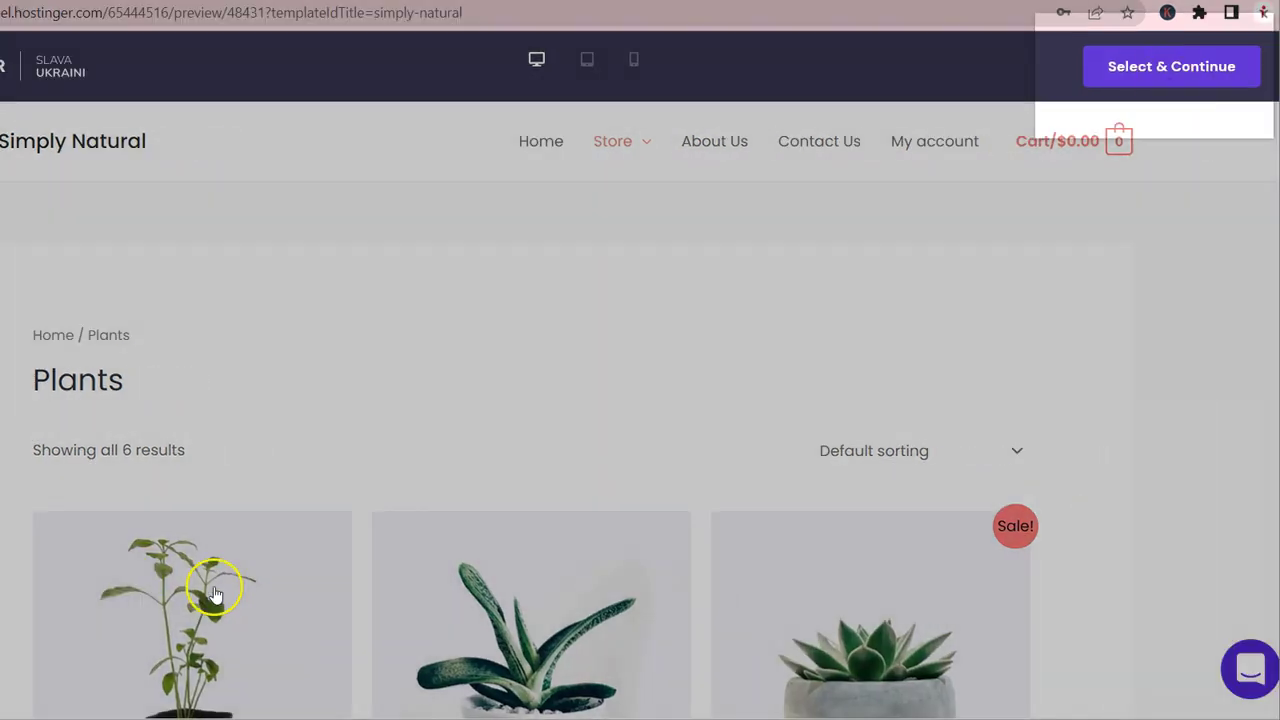
{"action": "left_click", "coordinate": [1163, 72]}
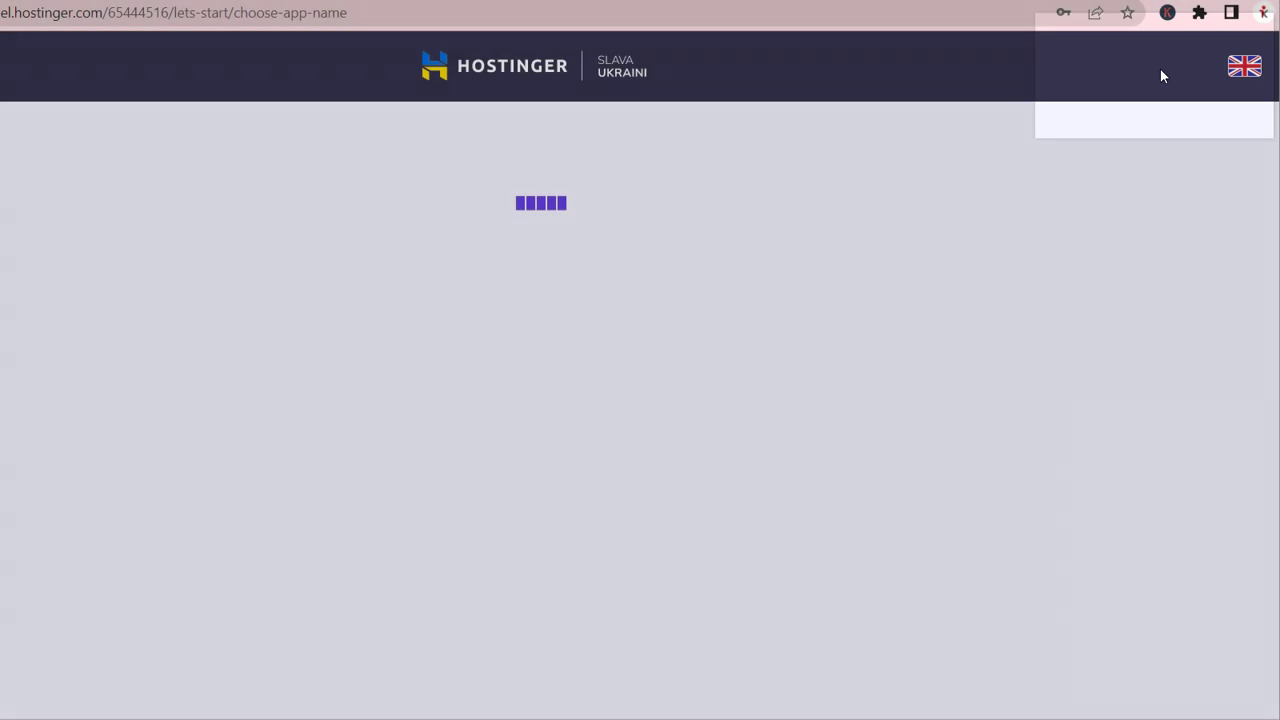
{"action": "left_click", "coordinate": [1023, 137]}
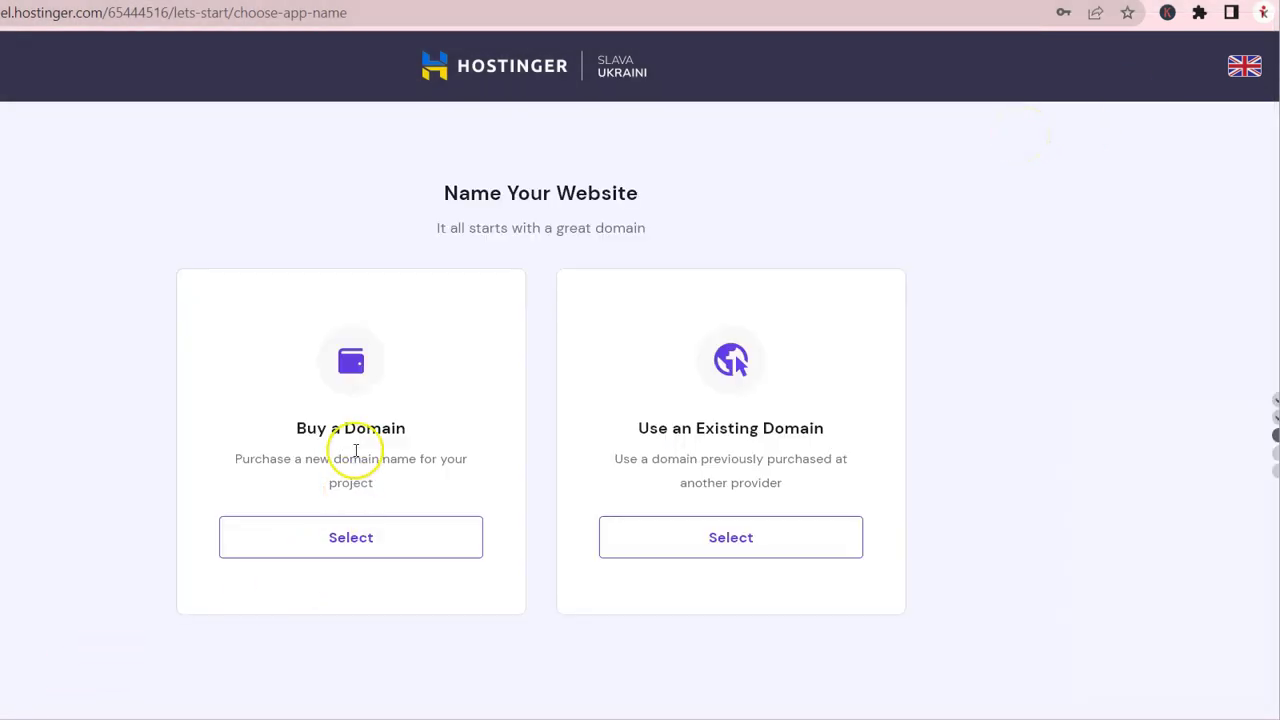
- Choose to use an existing domain, enter tutoriashop.com, and confirm the domain found
{"action": "left_click", "coordinate": [341, 558]}
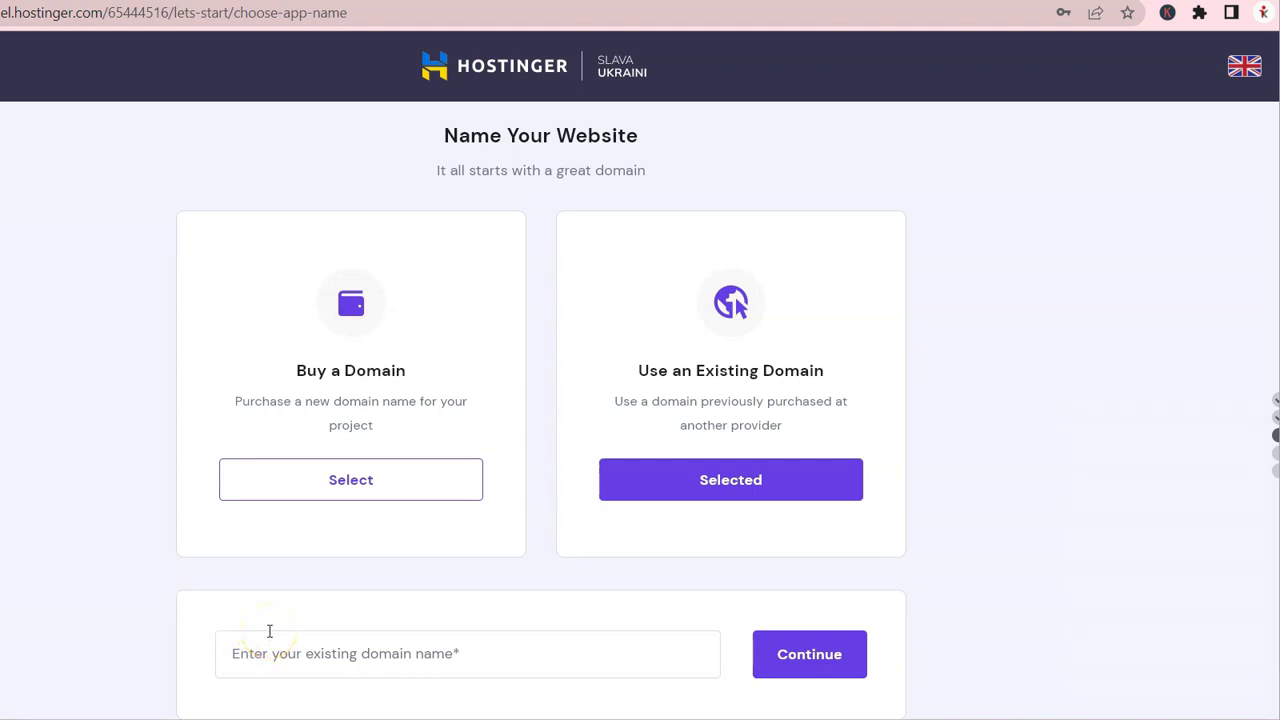
{"action": "left_click", "coordinate": [330, 652]}
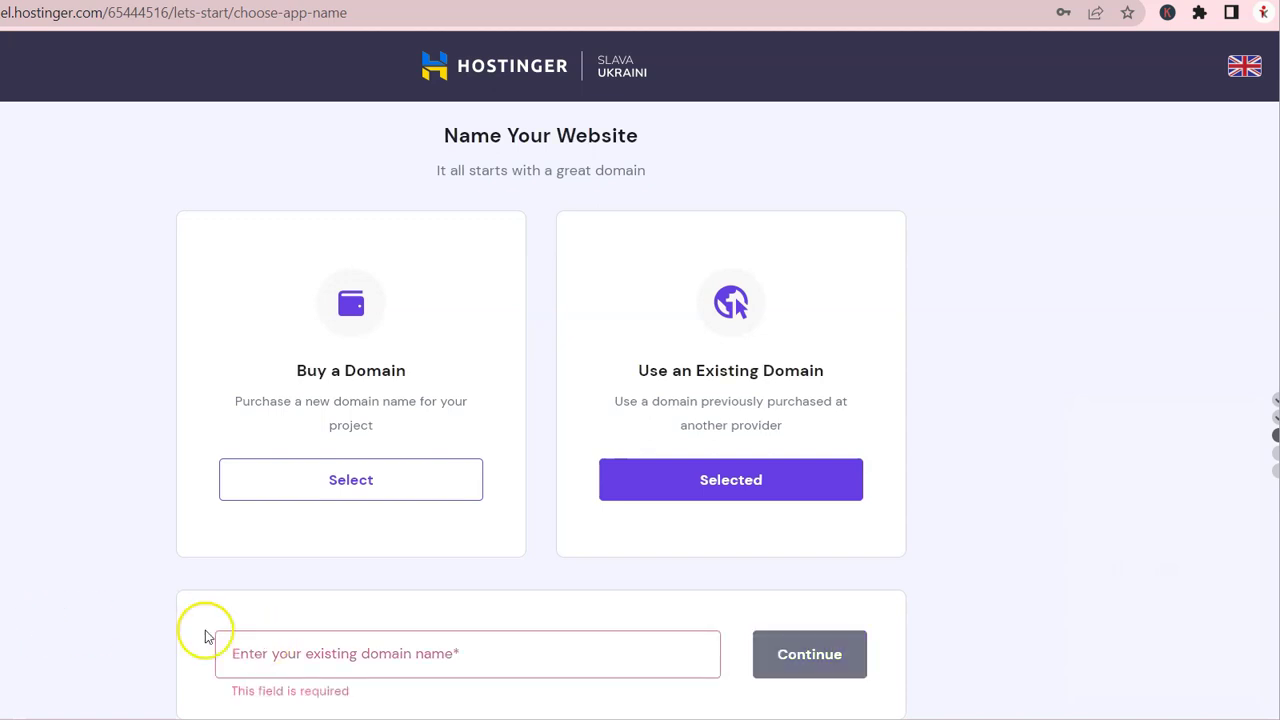
{"action": "left_click", "coordinate": [386, 656]}
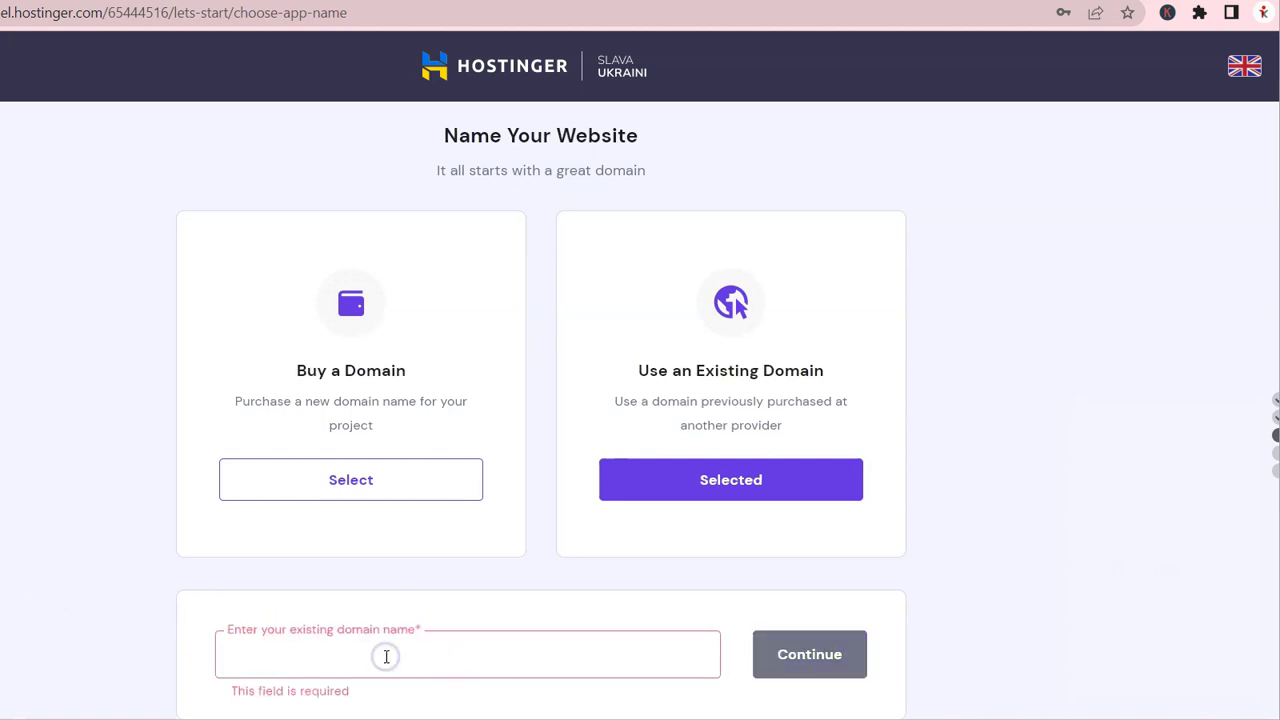
{"action": "type", "text": "tutoriasho"}
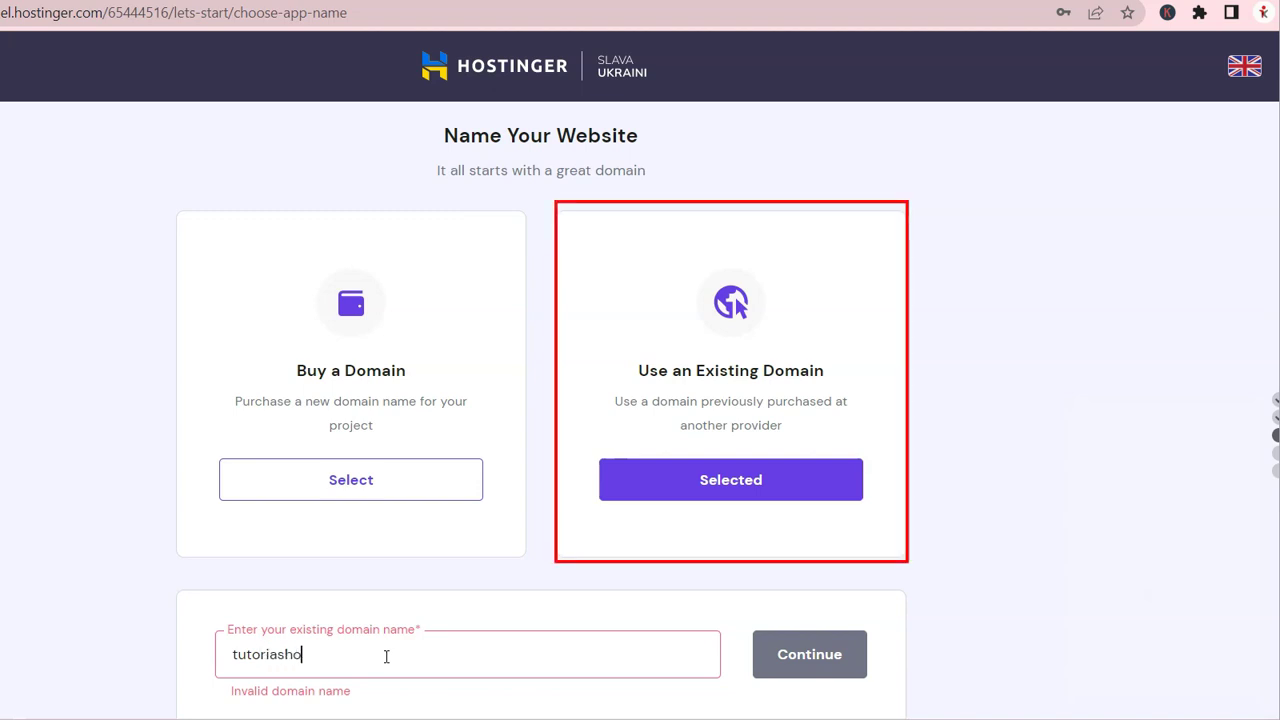
{"action": "type", "text": "p.com"}
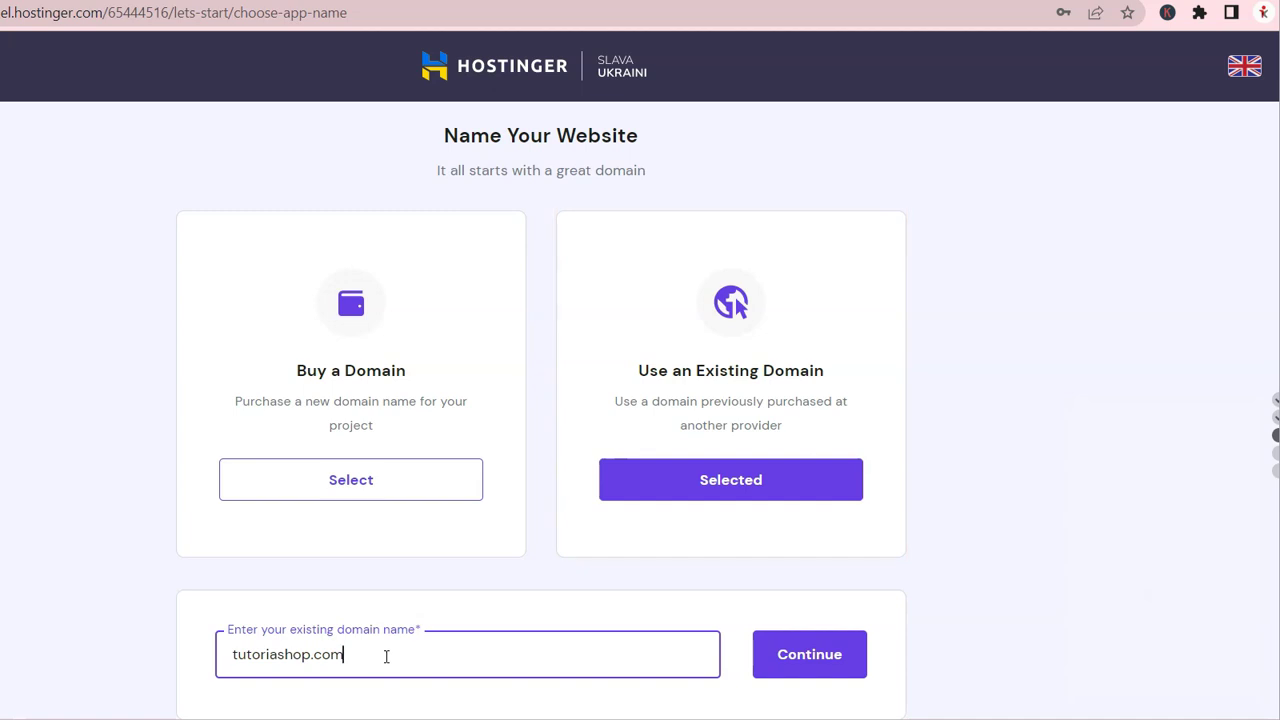
{"action": "left_click", "coordinate": [803, 660]}
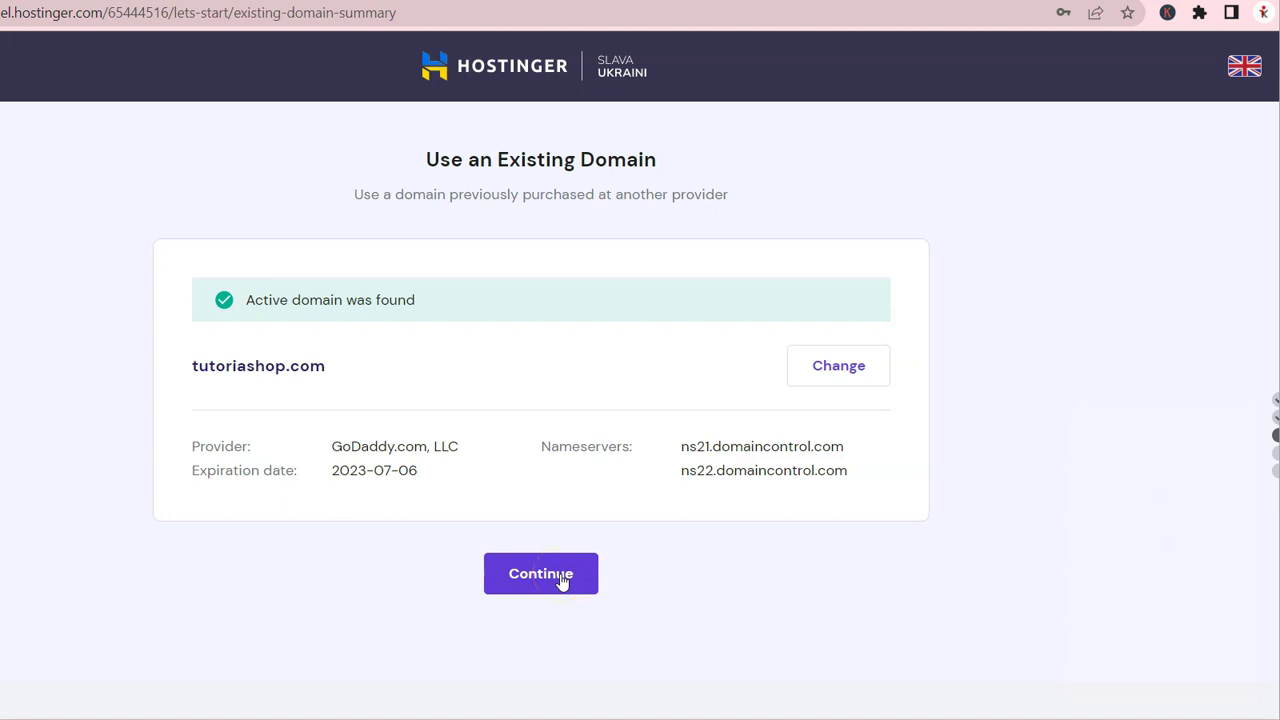
{"action": "left_click", "coordinate": [561, 582]}
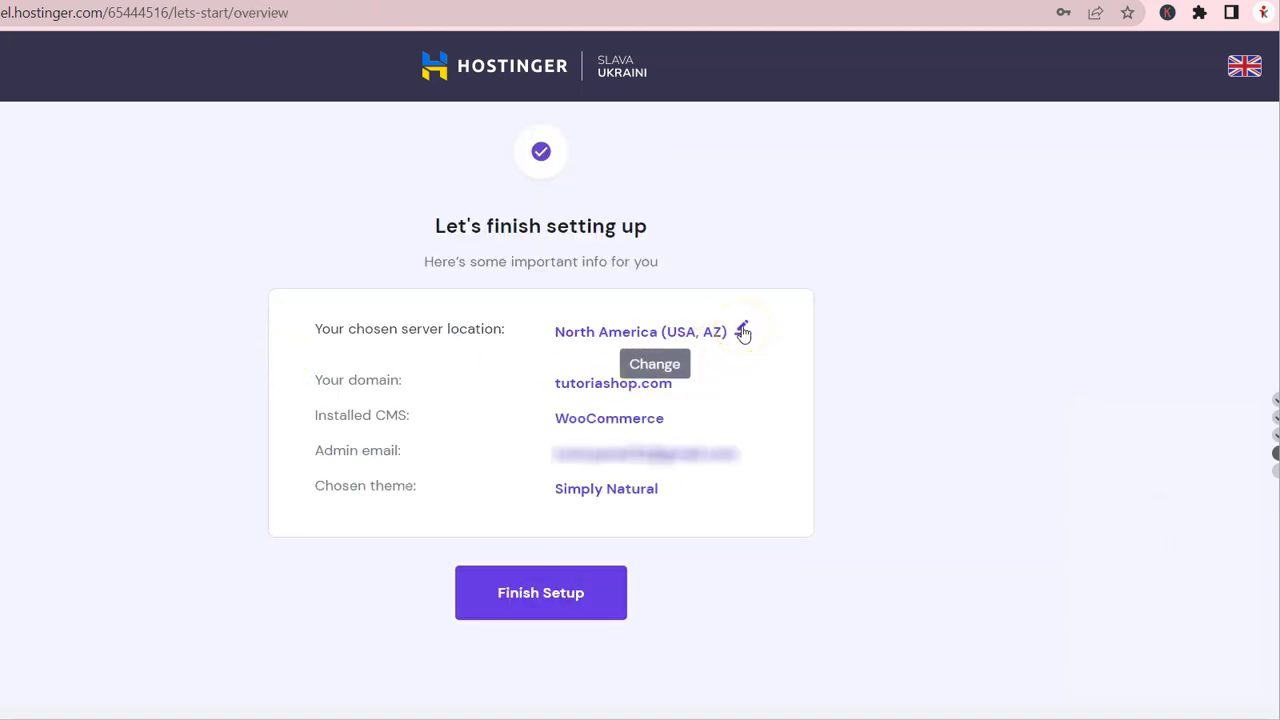
- Check the server location setting, keep North America (USA, AZ), and finish the website setup
{"action": "left_click", "coordinate": [737, 382]}
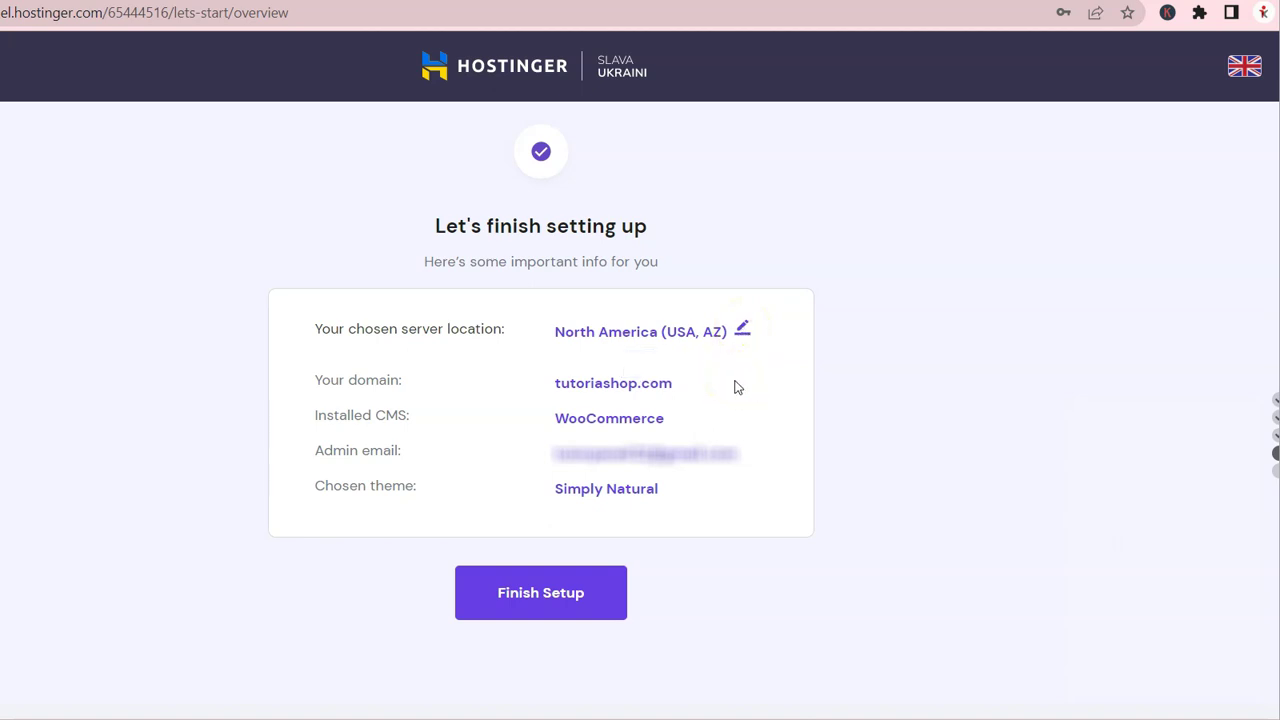
{"action": "left_click", "coordinate": [741, 330]}
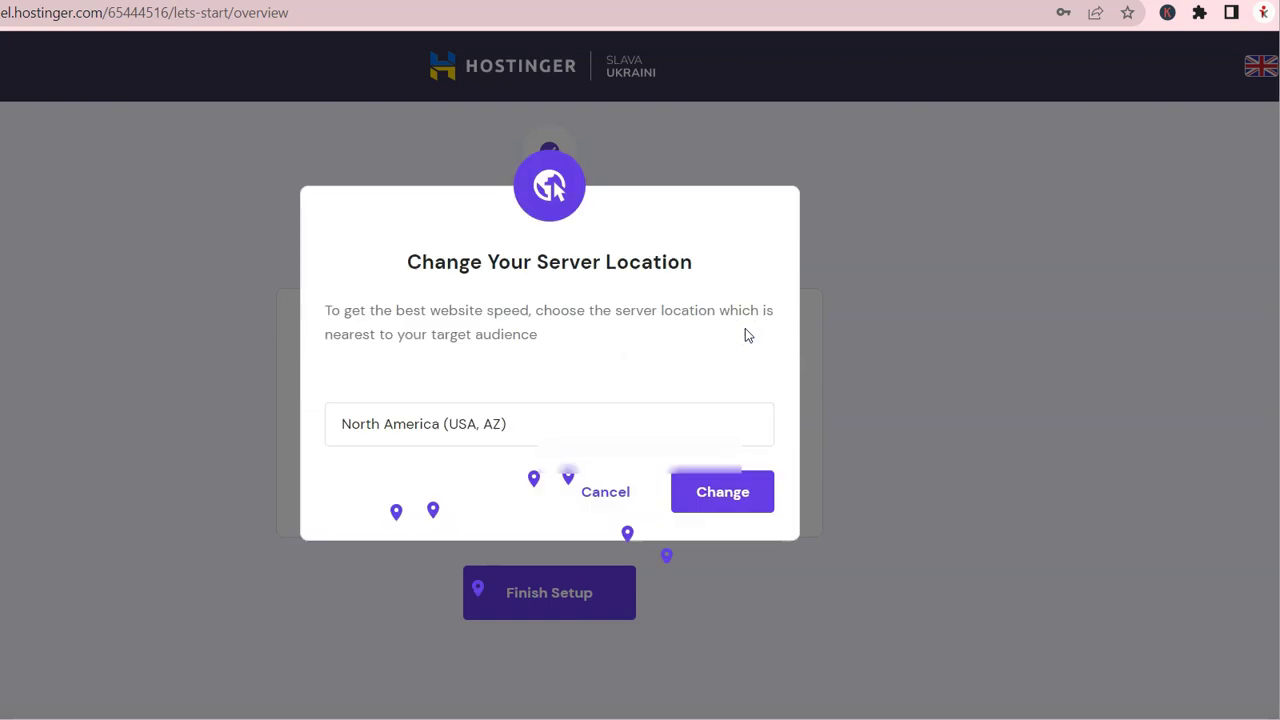
{"action": "left_click", "coordinate": [614, 648]}
{"action": "left_click", "coordinate": [540, 591]}
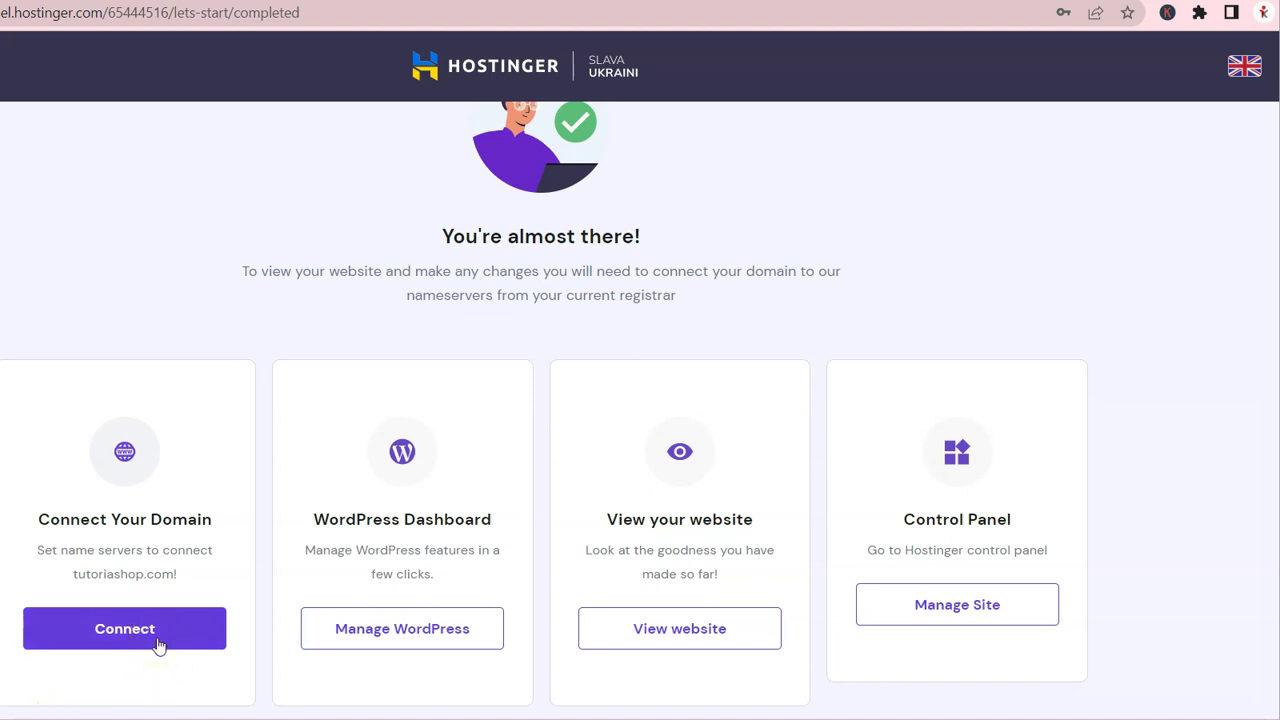
- Start connecting tutoriashop.com to Hostinger, bring up the nameserver instructions, and switch to the GoDaddy account
{"action": "left_click", "coordinate": [362, 638]}
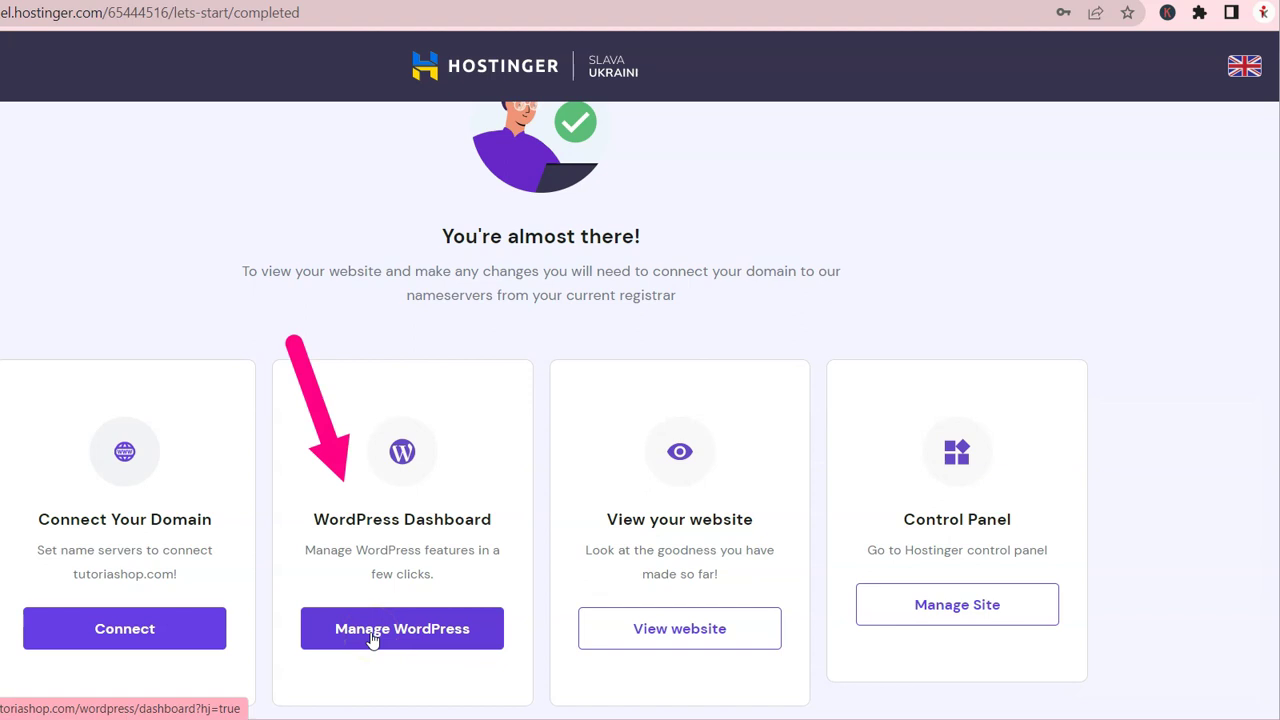
{"action": "left_click", "coordinate": [126, 636]}
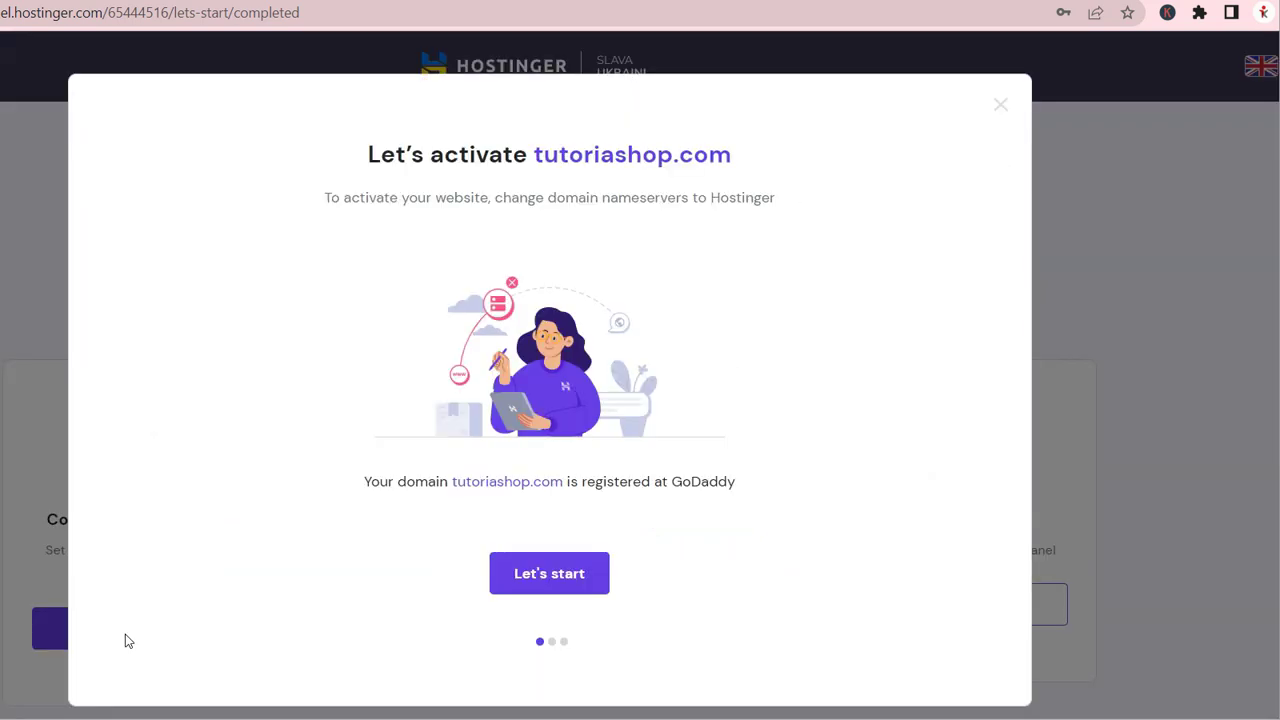
{"action": "left_click", "coordinate": [578, 586]}
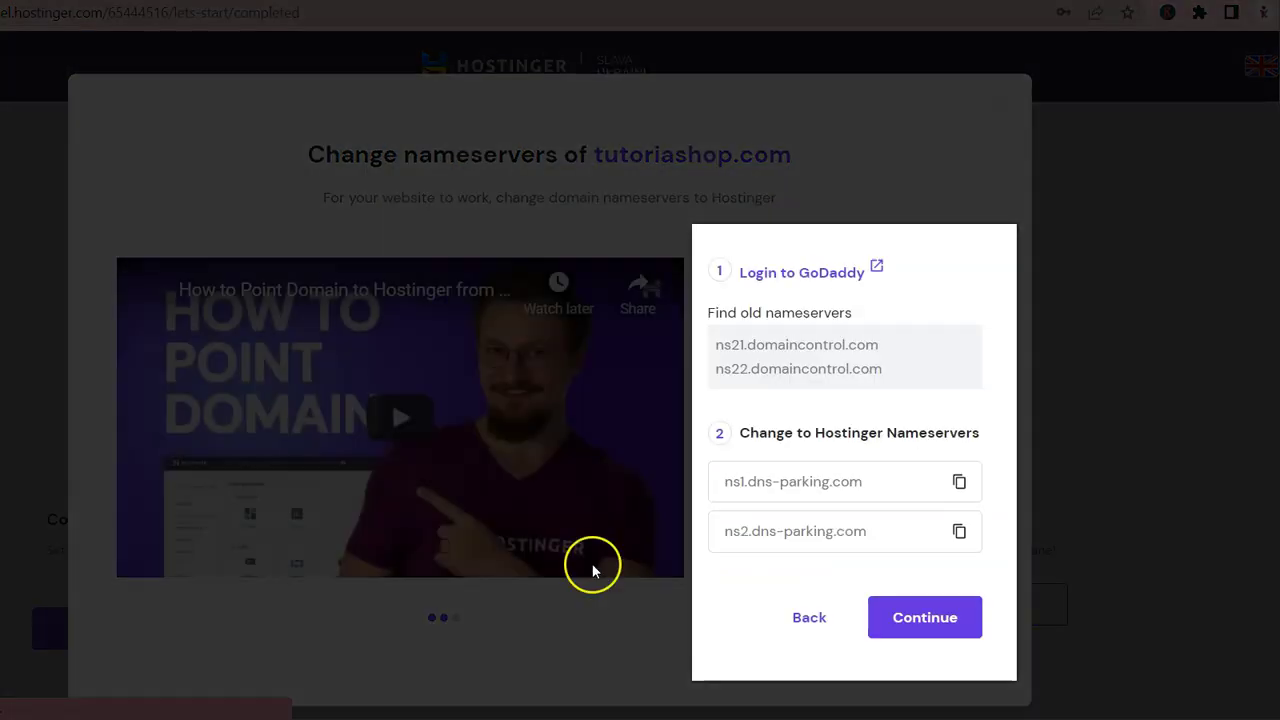
{"action": "left_click", "coordinate": [550, 612]}
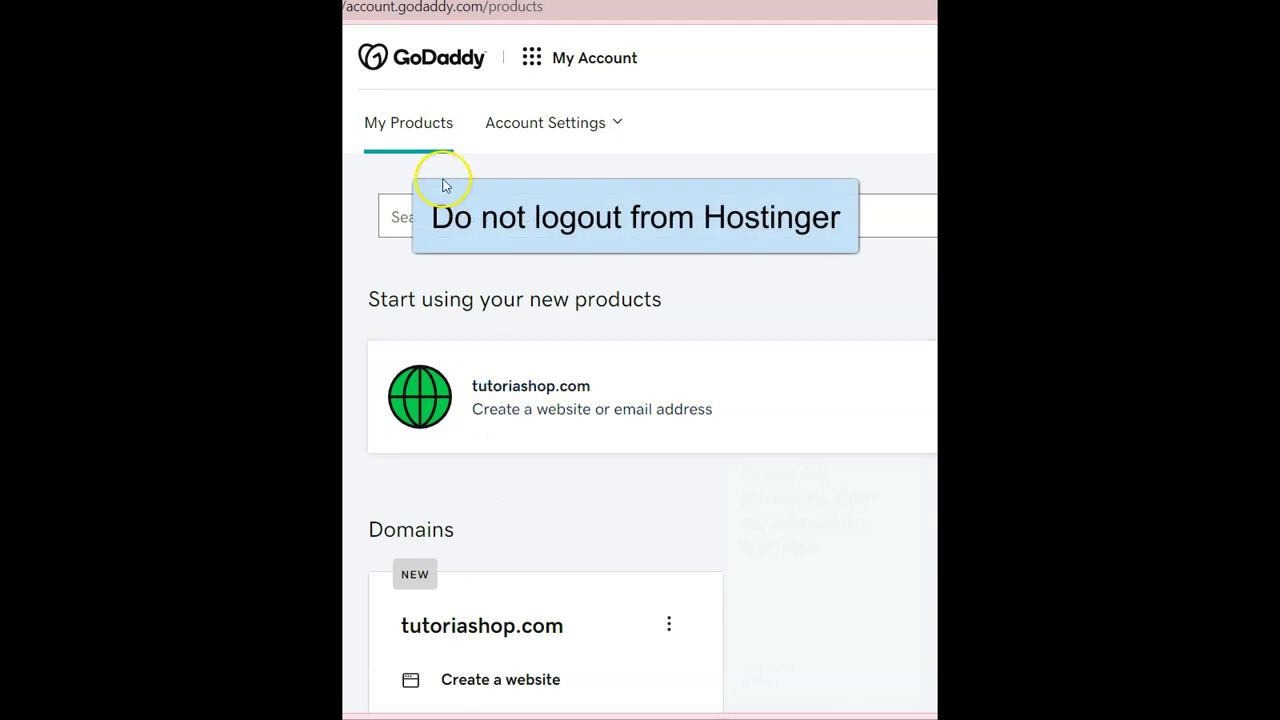
- Open the DNS management page of tutoriashop.com in the GoDaddy domain manager
{"action": "left_click", "coordinate": [492, 393]}
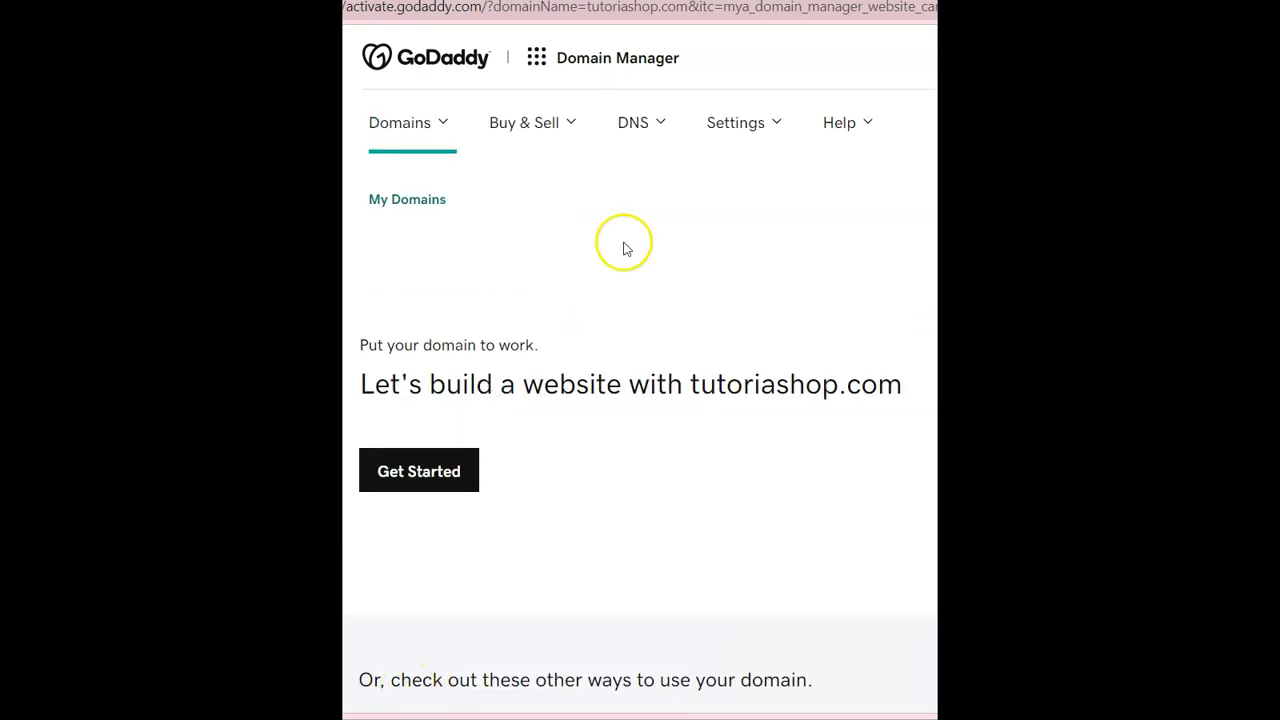
{"action": "left_click", "coordinate": [648, 132]}
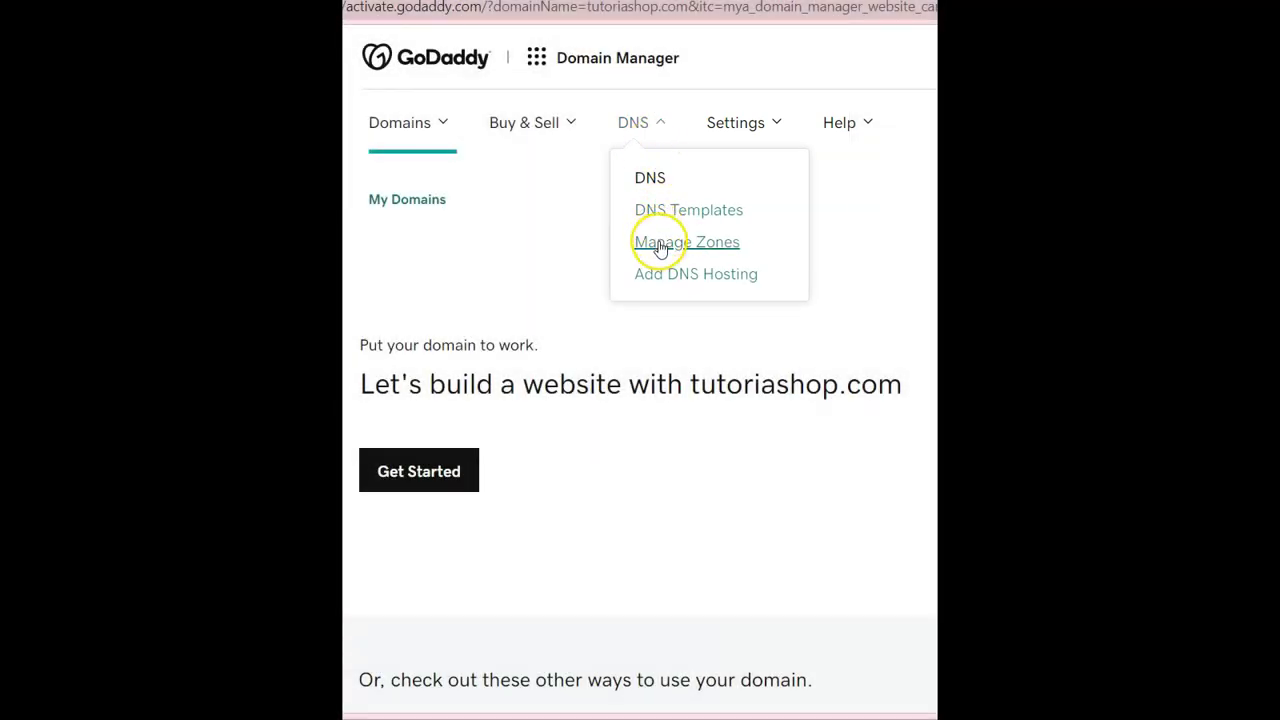
{"action": "left_click", "coordinate": [656, 243]}
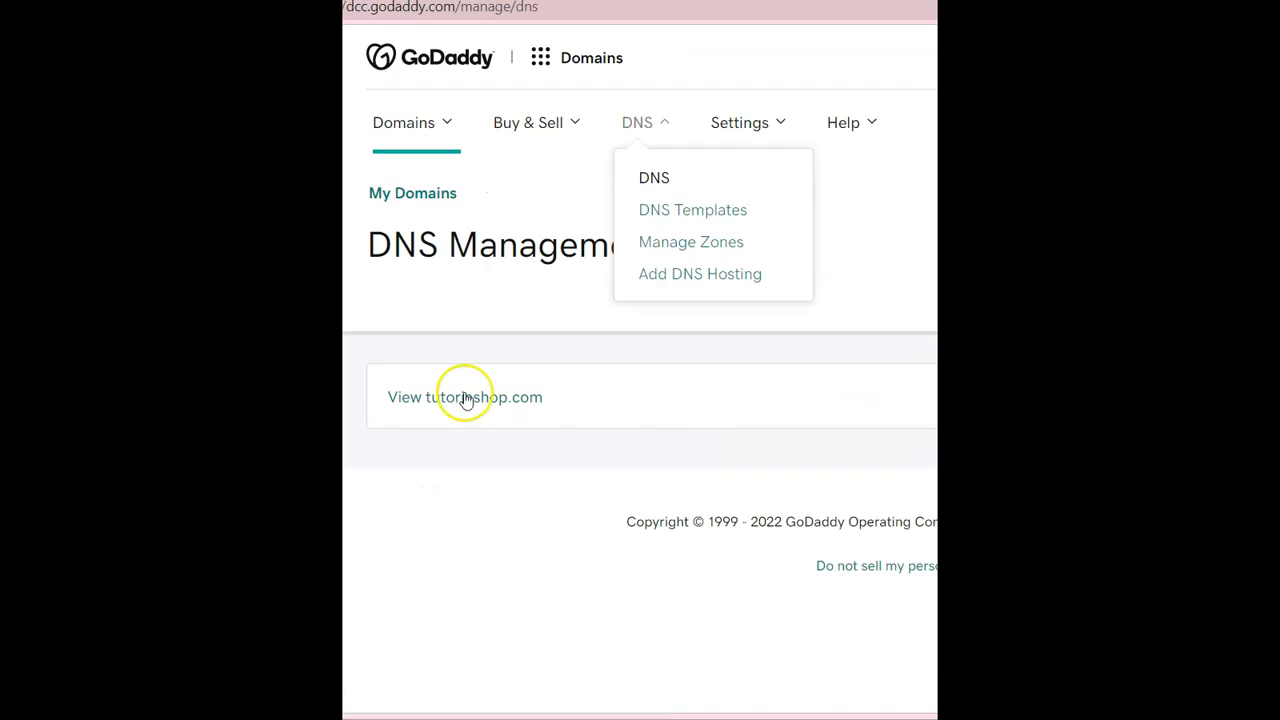
{"action": "left_click", "coordinate": [465, 398]}
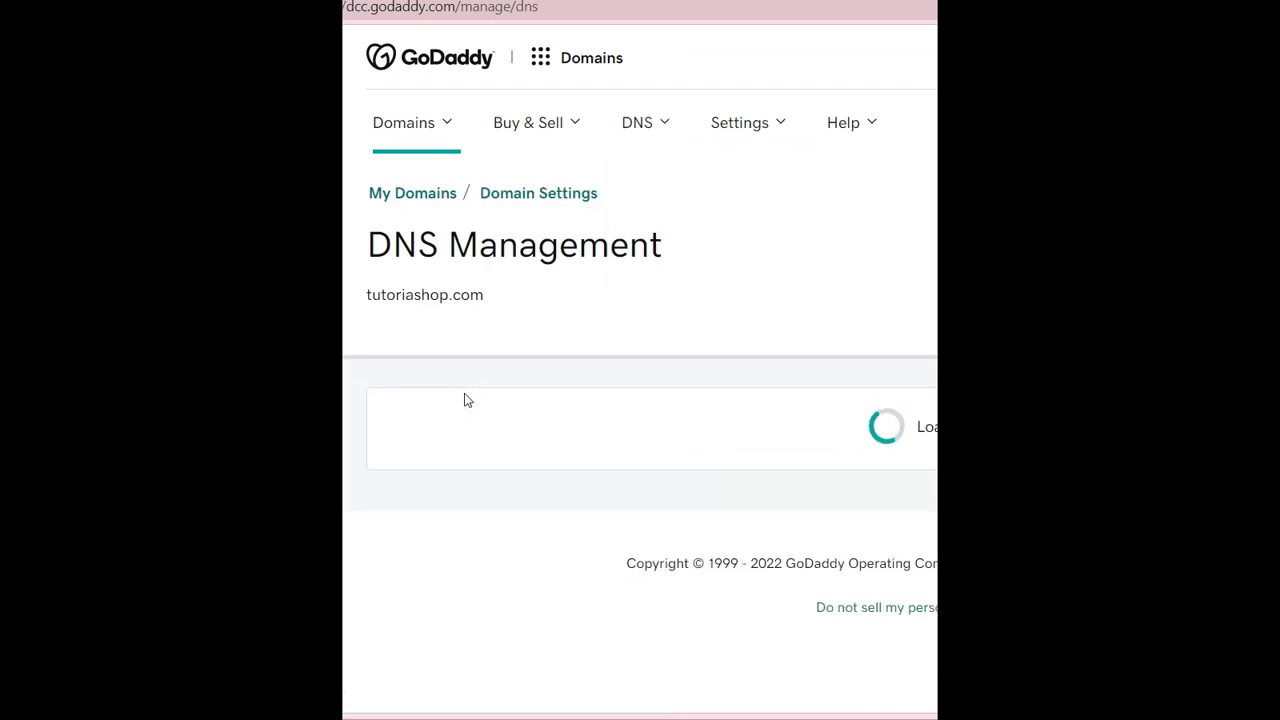
- Replace the domain's default nameservers with the custom nameservers ns1.dns-parking.com and ns2.dns-parking.com and save the change
{"action": "scroll", "coordinate": [640, 400], "scroll_direction": "down", "scroll_amount": 2}
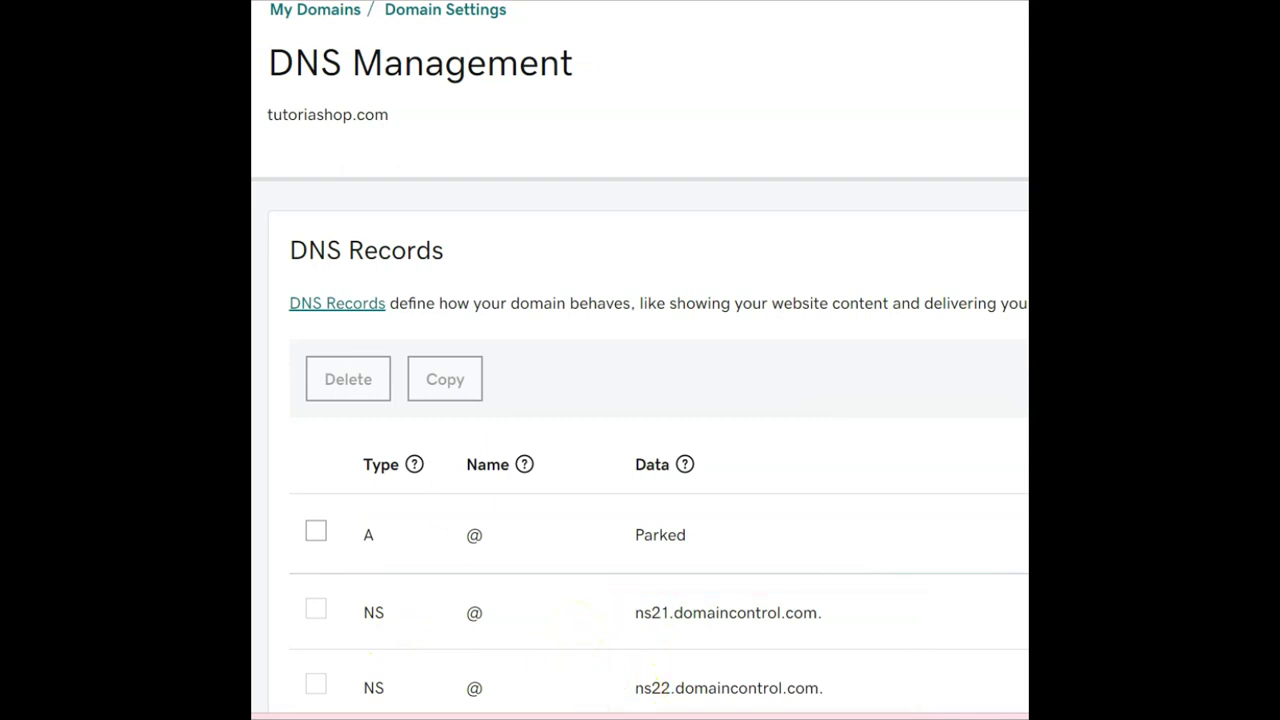
{"action": "scroll", "coordinate": [640, 400], "scroll_direction": "down", "scroll_amount": 10}
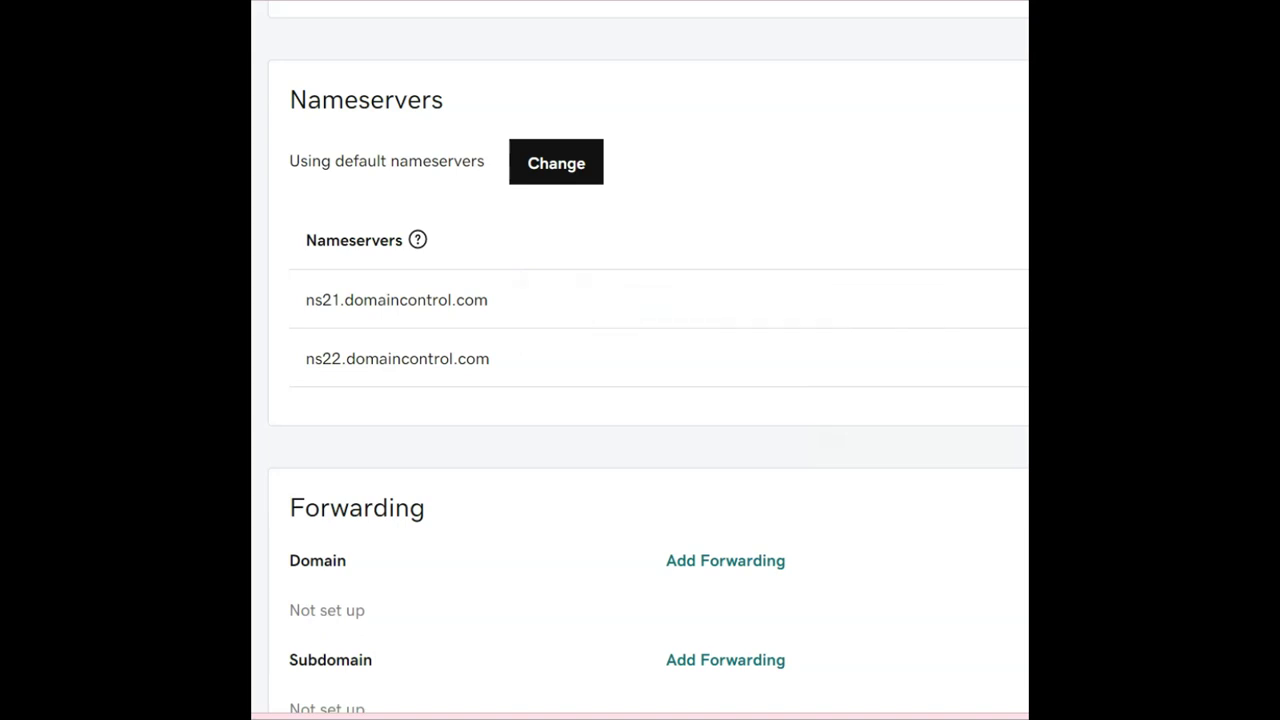
{"action": "left_click", "coordinate": [549, 162]}
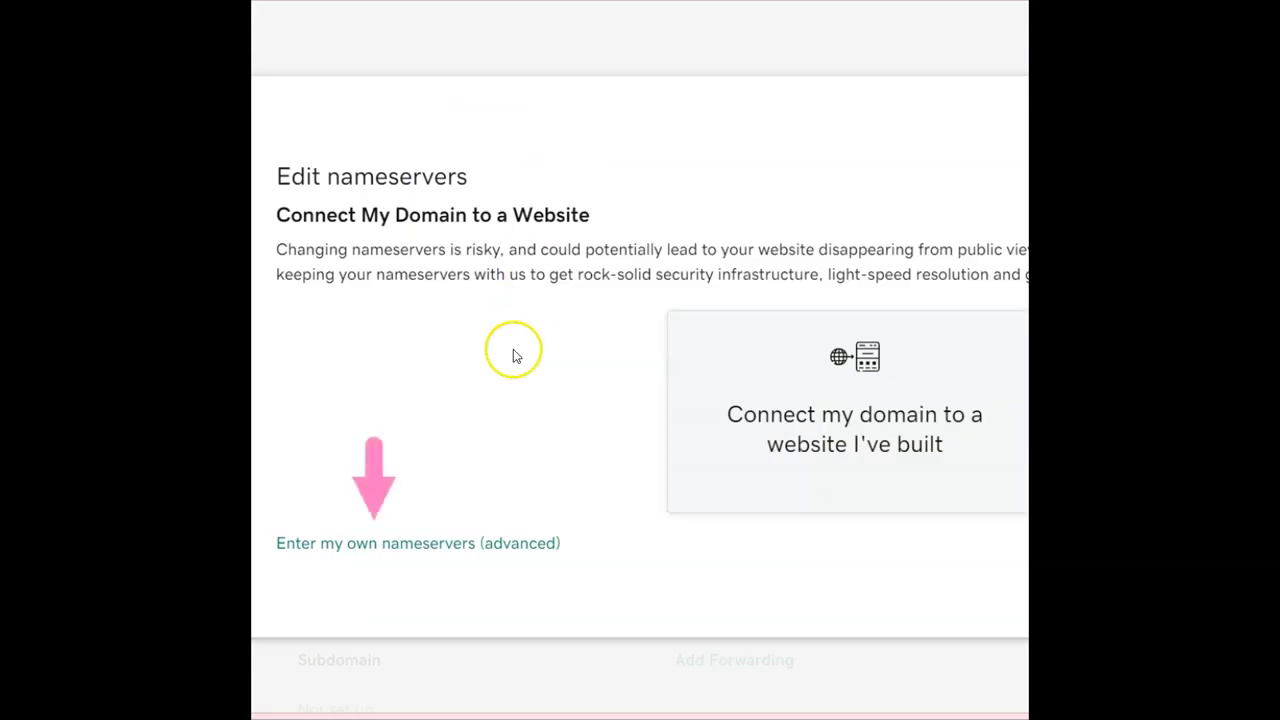
{"action": "left_click", "coordinate": [455, 546]}
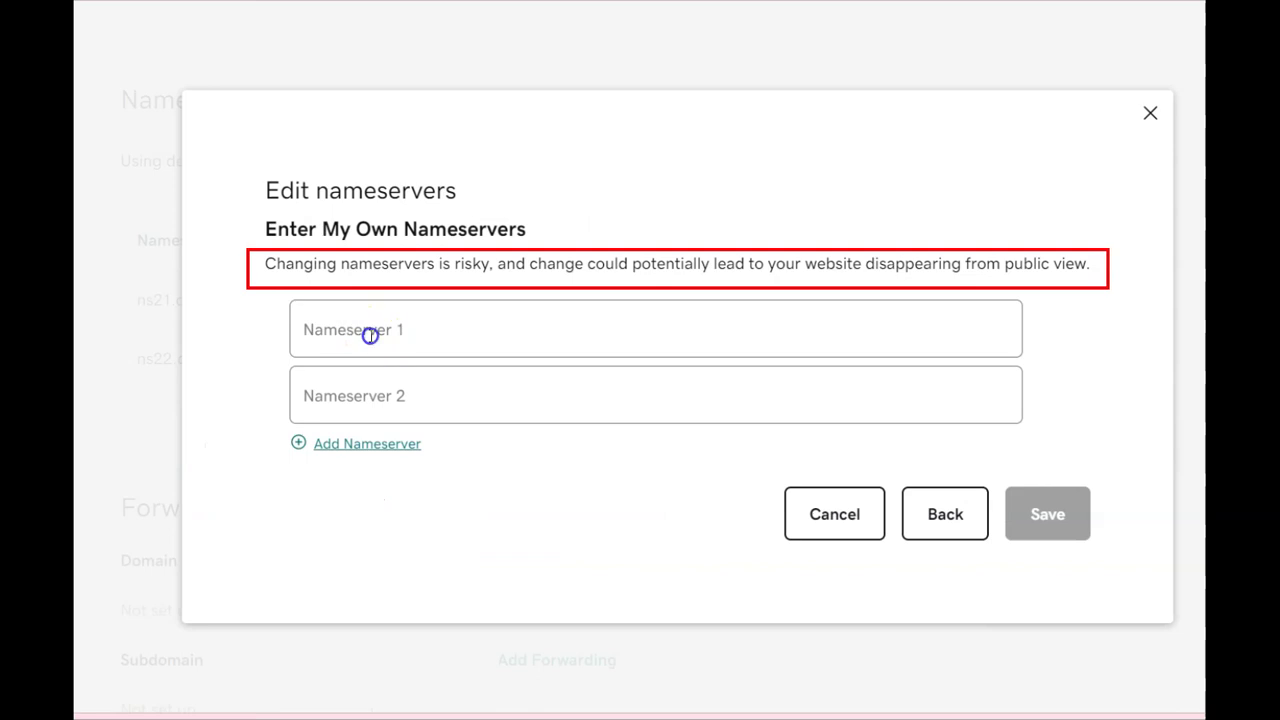
{"action": "left_click", "coordinate": [370, 336]}
{"action": "type", "text": "ns1"}
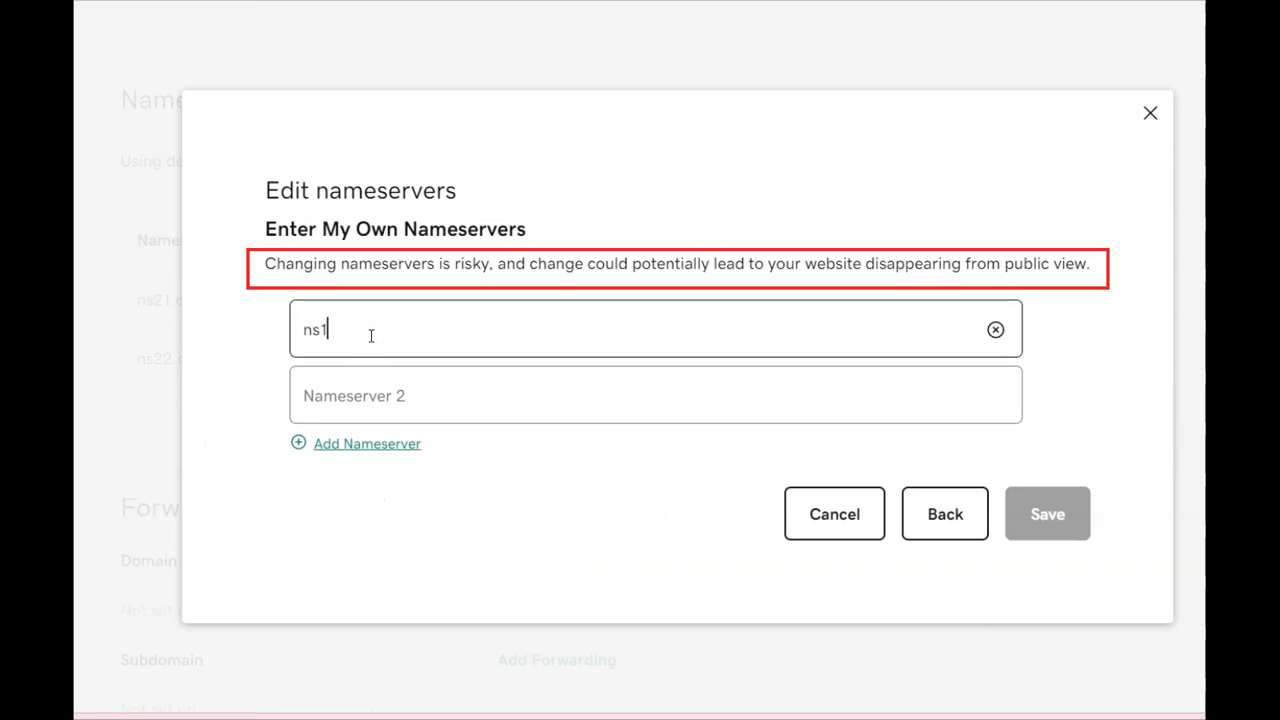
{"action": "type", "text": ".dns"}
{"action": "left_click", "coordinate": [1046, 516]}
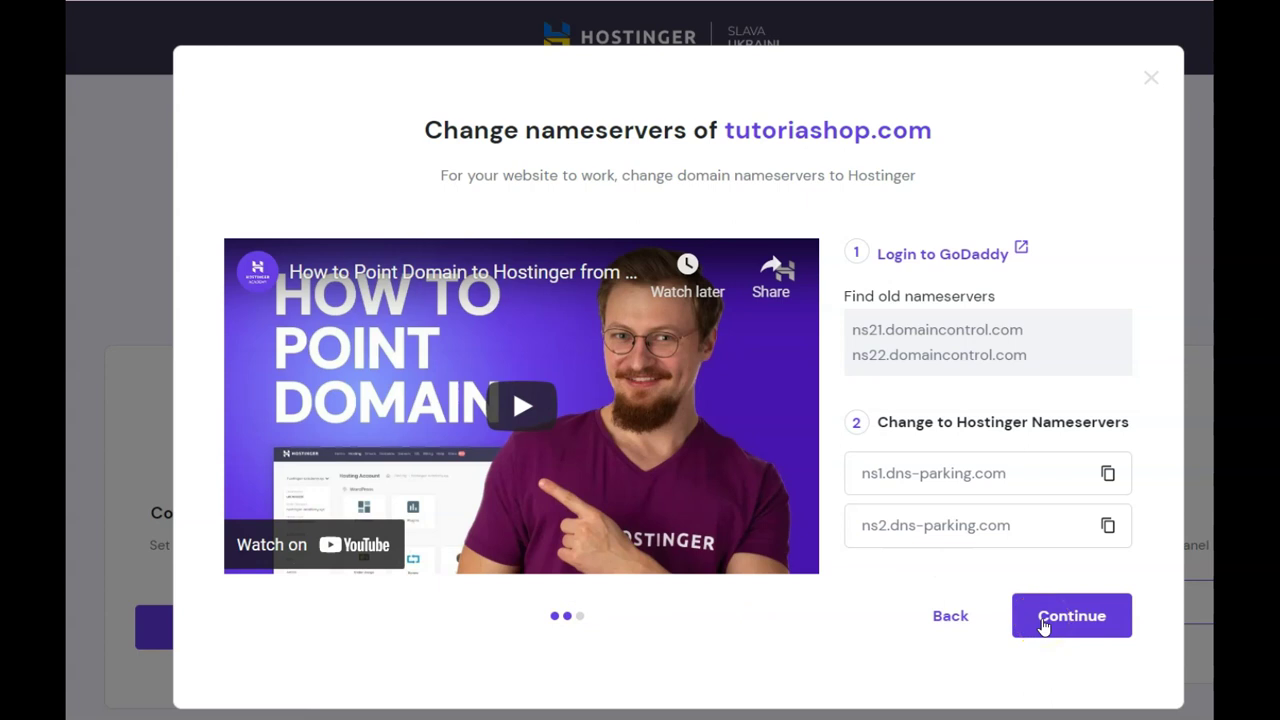
- Switch back to Hostinger, confirm the nameserver change, and open the WordPress dashboard of the tutoriashop.com site
{"action": "left_click", "coordinate": [1043, 622]}
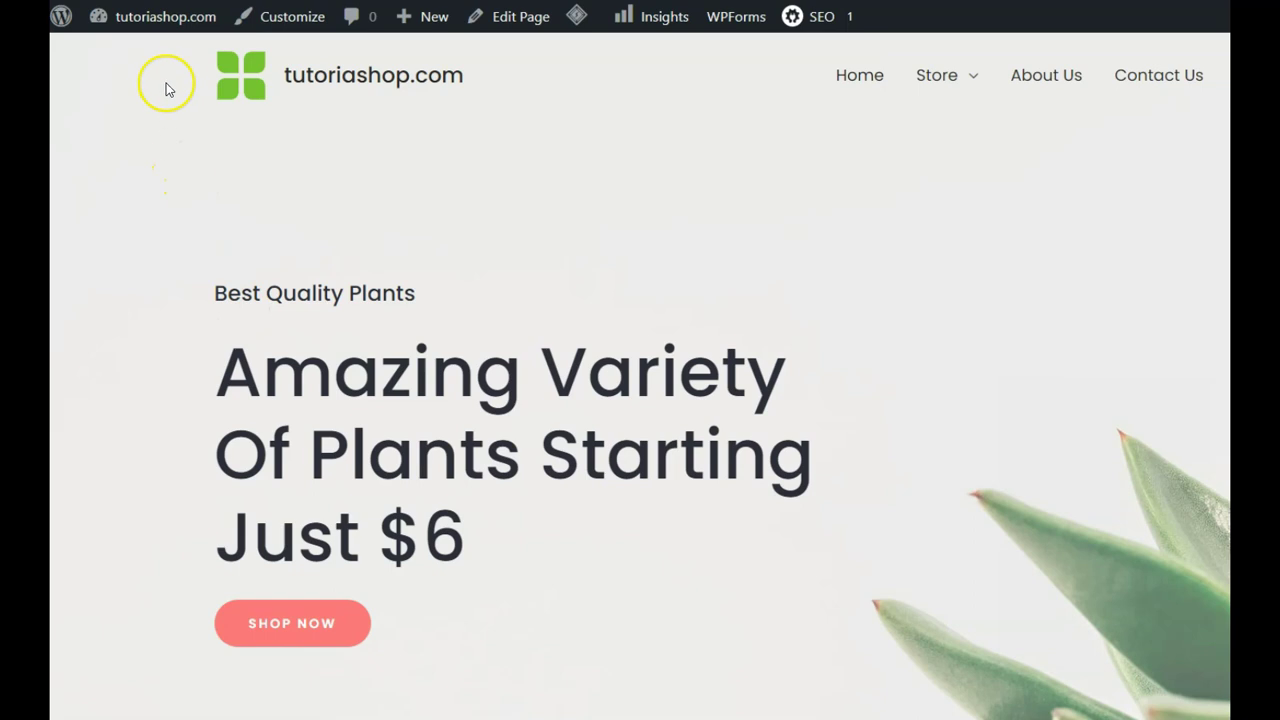
{"action": "mouse_move", "coordinate": [165, 20]}
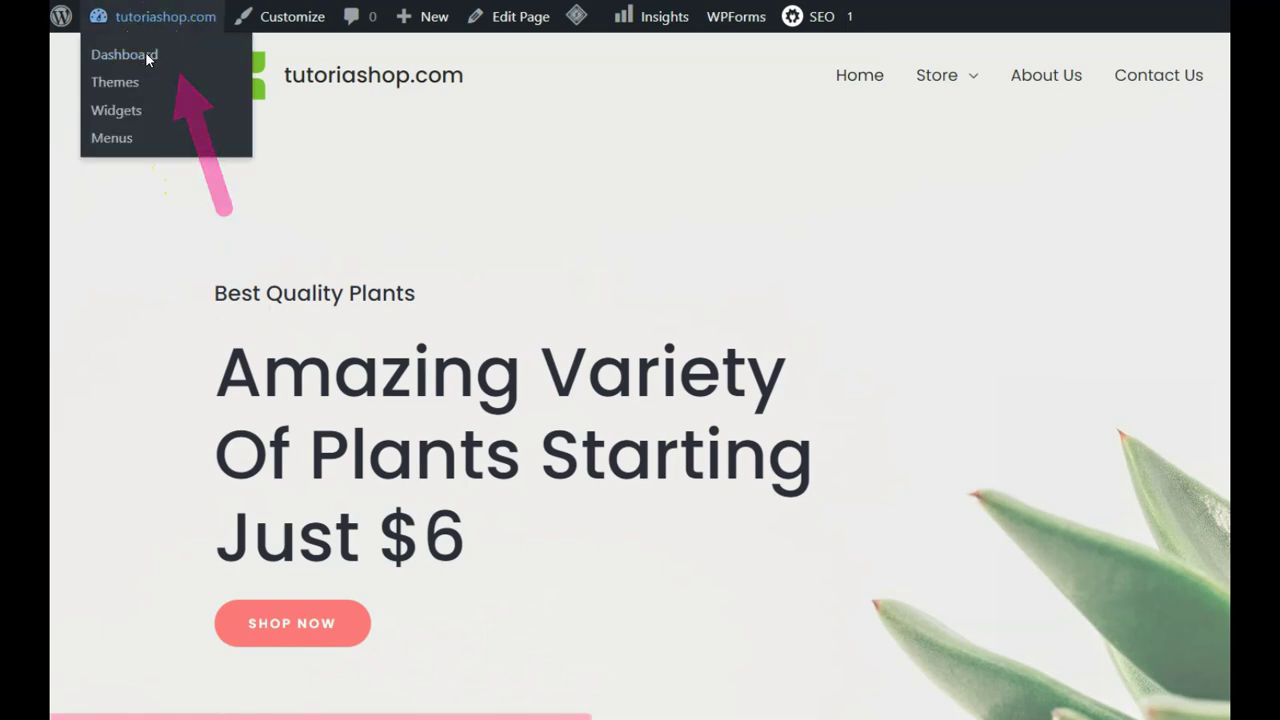
{"action": "left_click", "coordinate": [146, 56]}
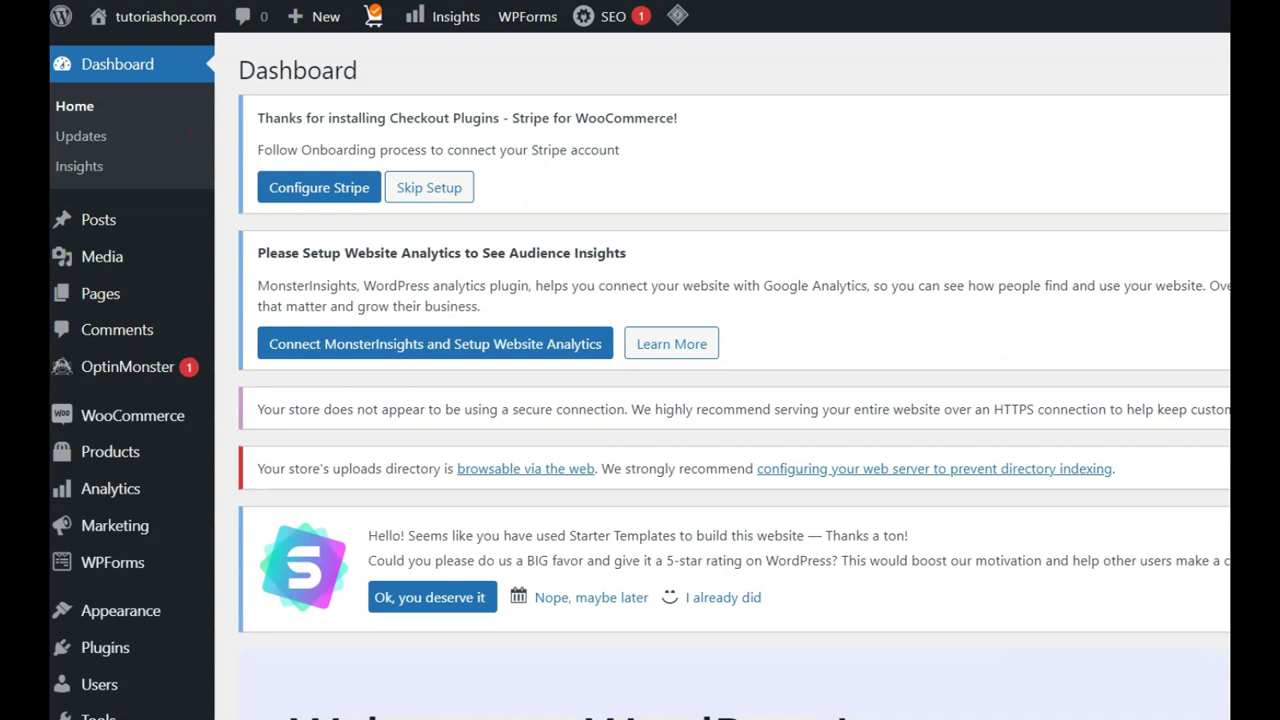